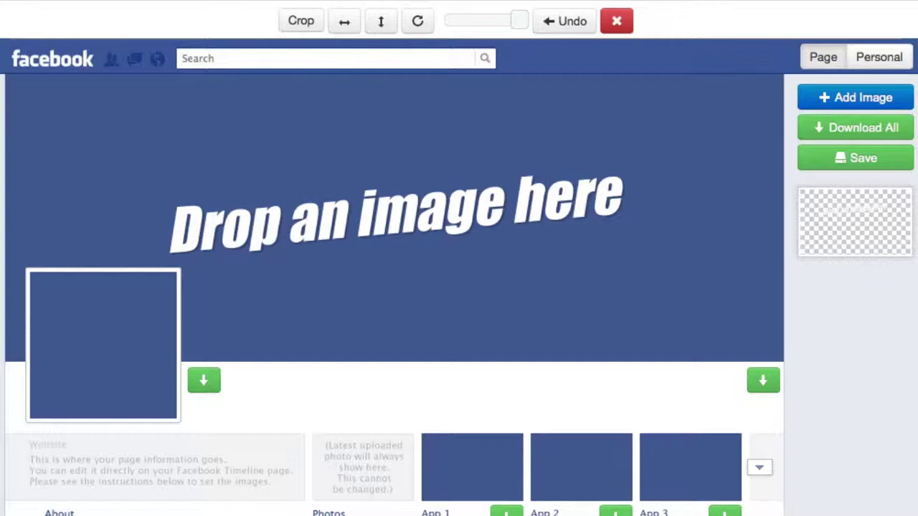
Add the taped paper frame image to the cover area and shift it right and slightly up.
drag(387, 515, 514, 234)
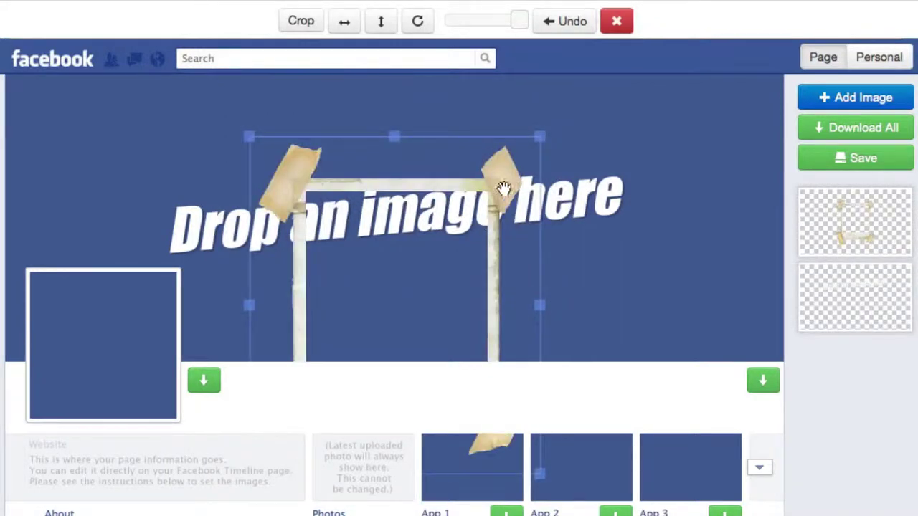
click(509, 187)
drag(509, 188, 579, 168)
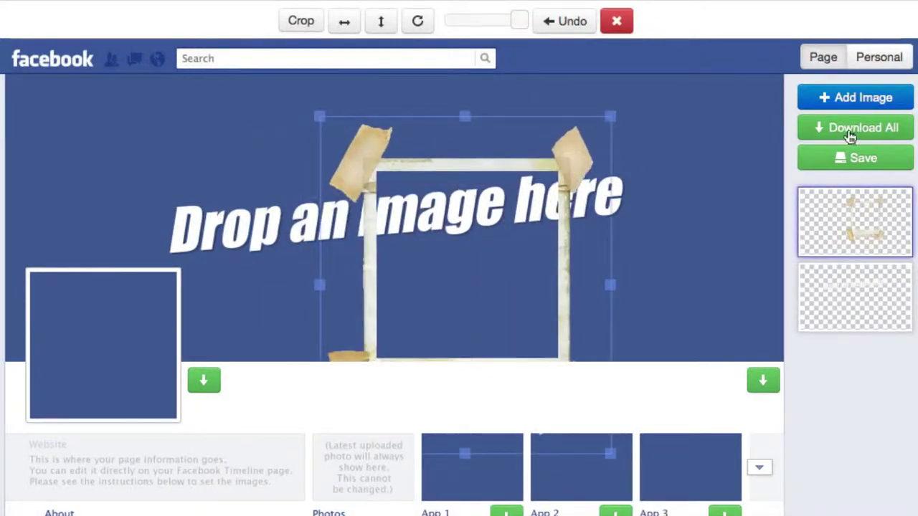
Add the image polaroid05.png and place it in the upper-left area of the cover.
click(863, 96)
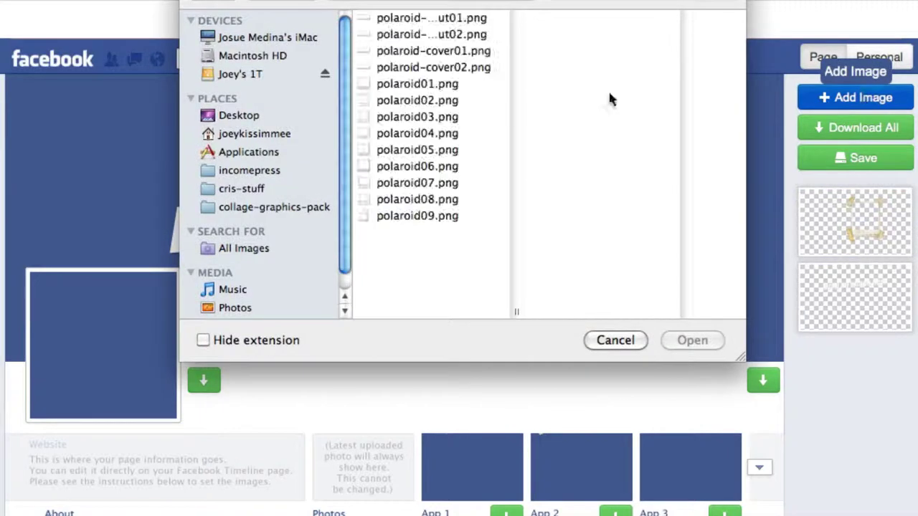
click(445, 150)
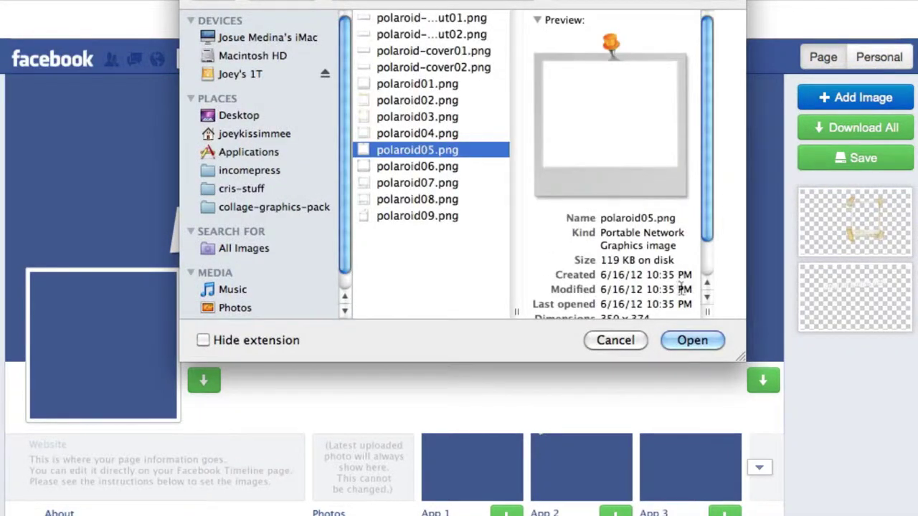
click(690, 340)
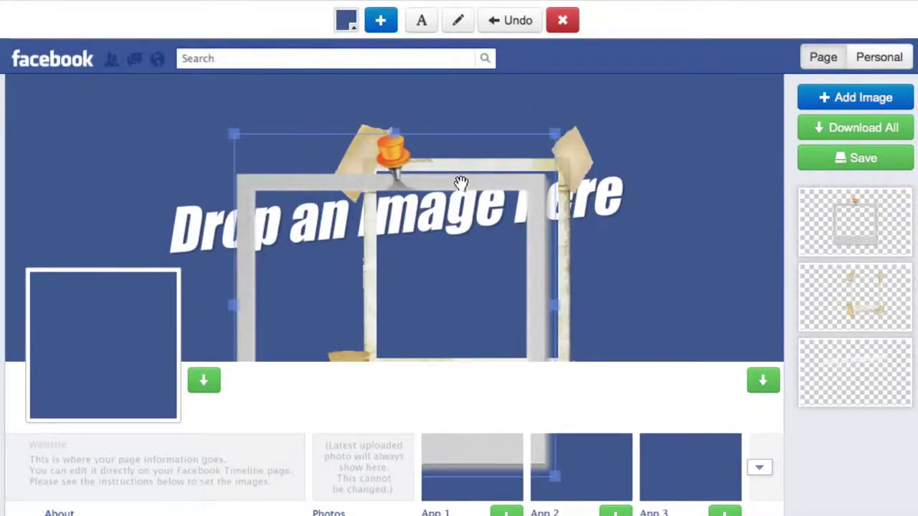
drag(471, 184, 294, 102)
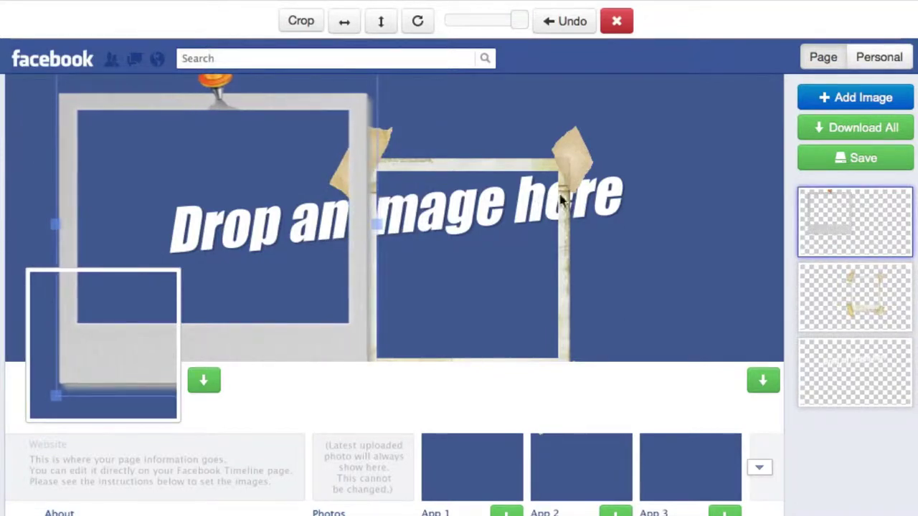
Move the taped frame to the cover's right side and delete the "Drop an image here" text layer.
click(873, 290)
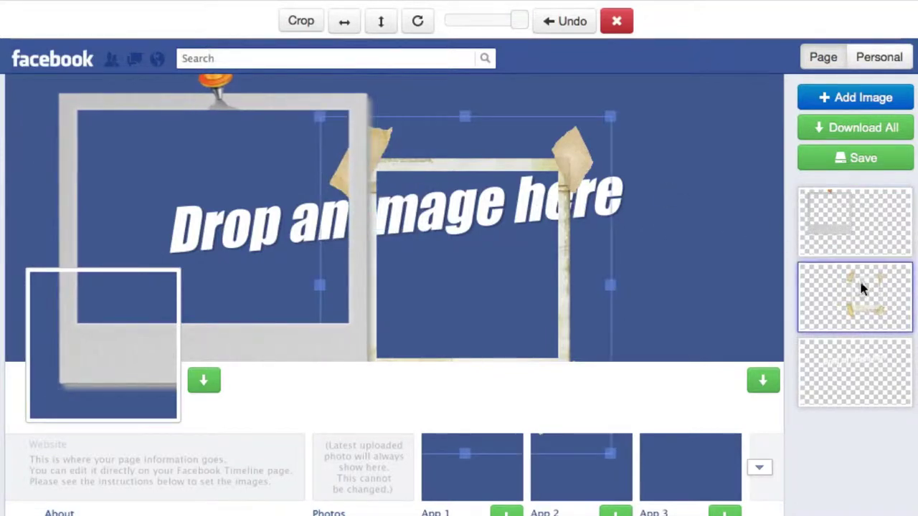
drag(492, 158, 650, 113)
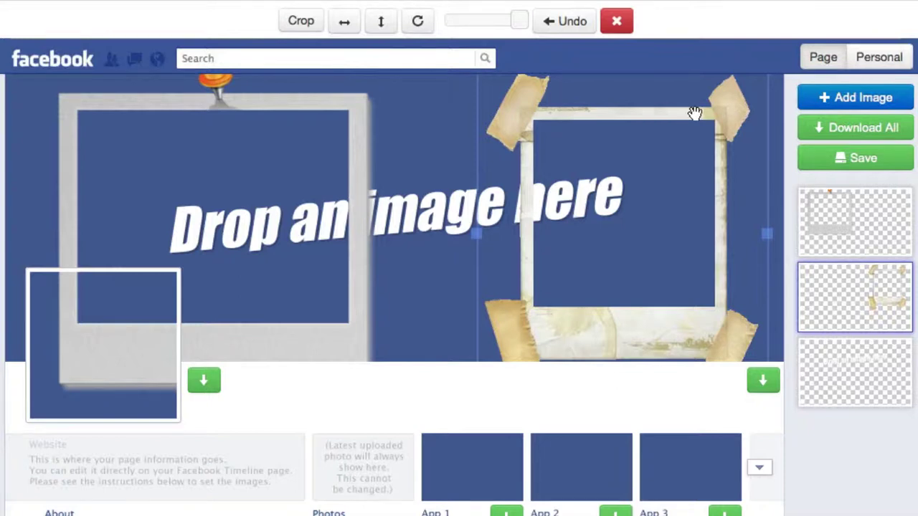
click(856, 389)
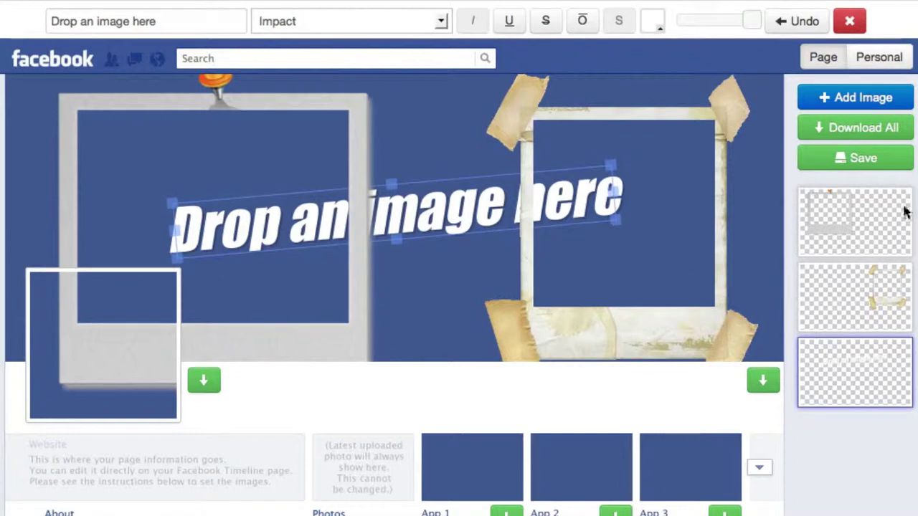
click(851, 21)
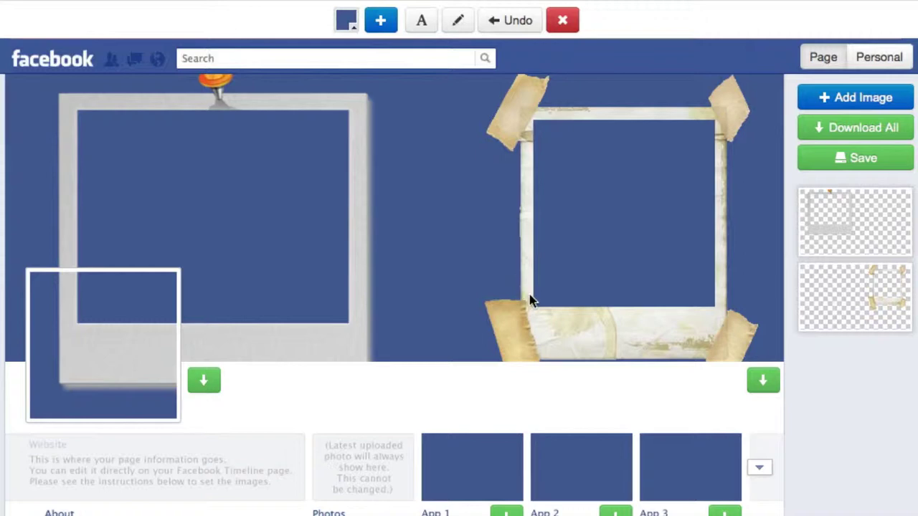
click(881, 224)
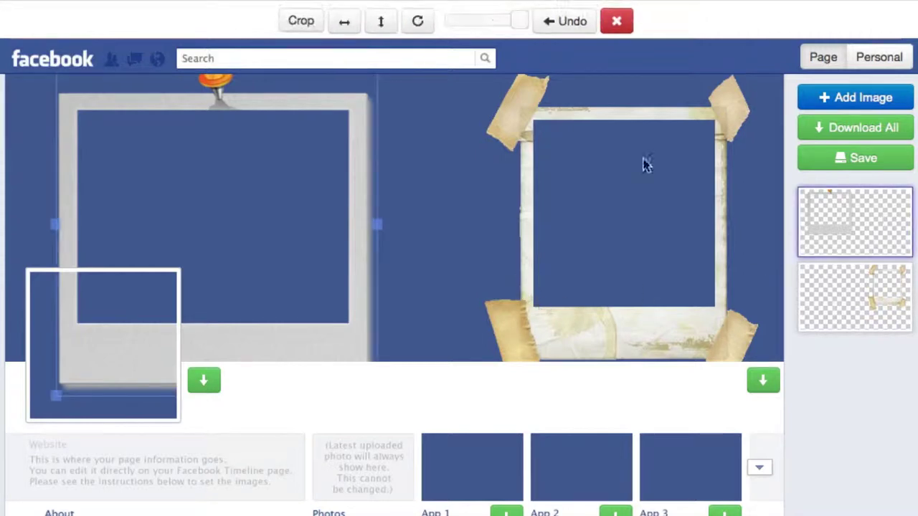
click(530, 134)
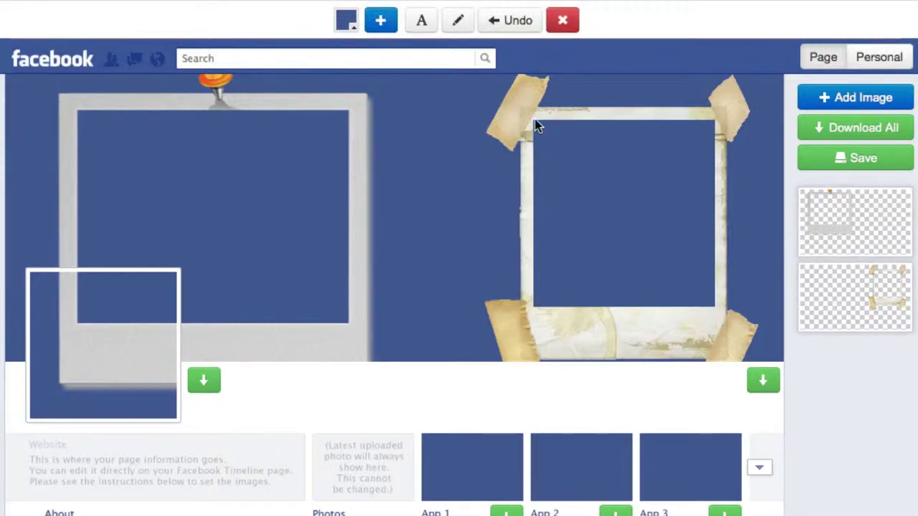
click(838, 232)
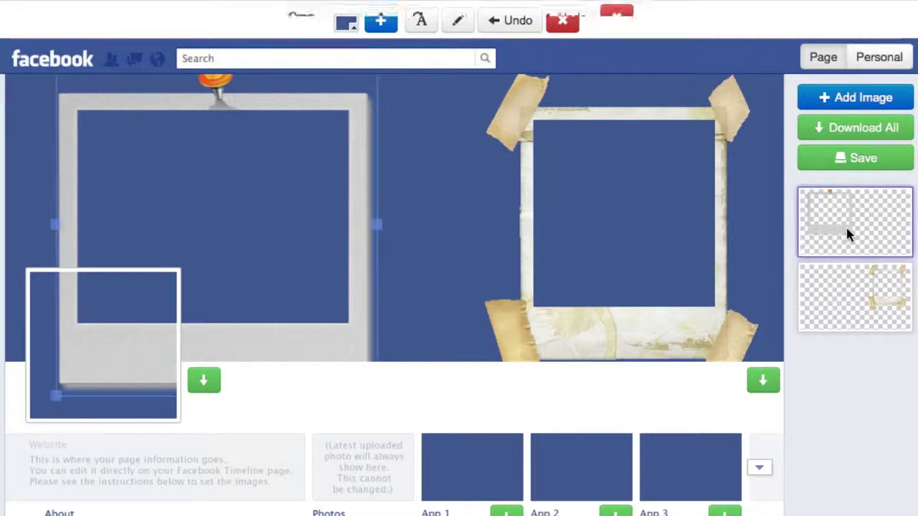
click(524, 107)
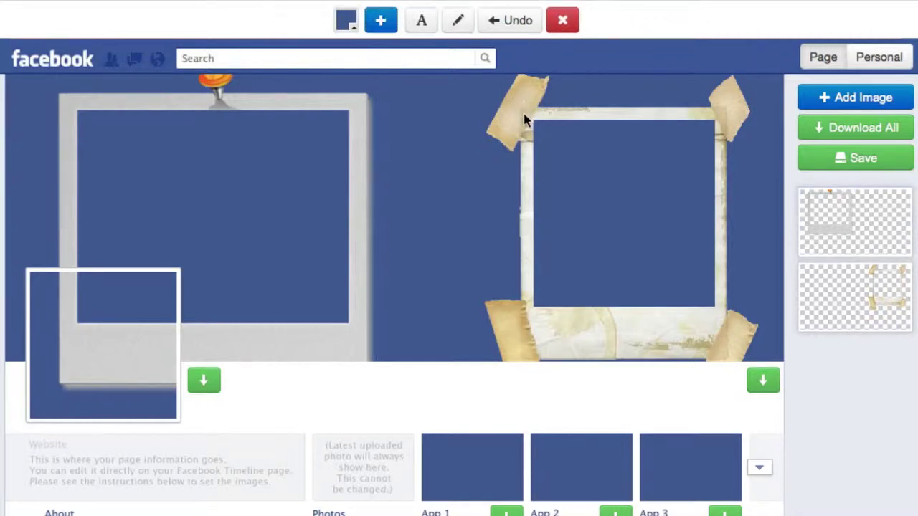
Try lowering the taped frame and tilting it clockwise, and undo the tilt and the repositioning after it.
click(827, 281)
drag(506, 255, 506, 342)
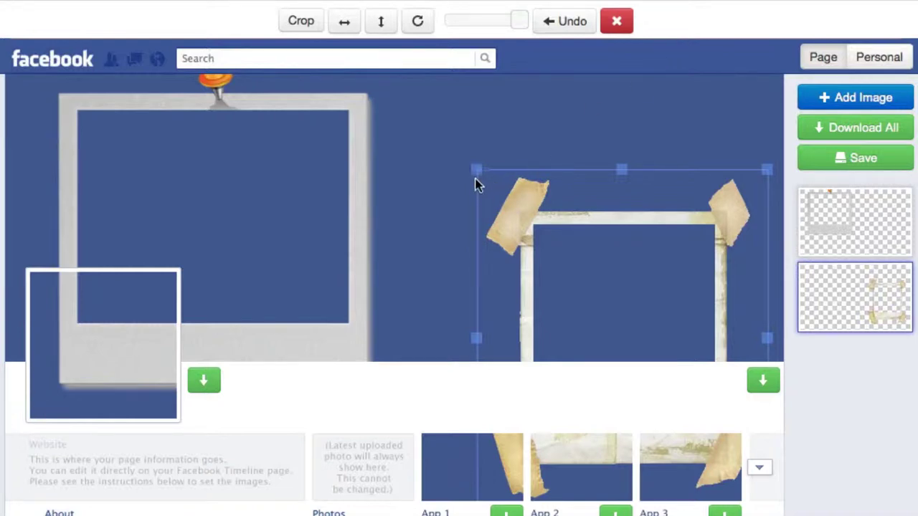
drag(475, 170, 547, 143)
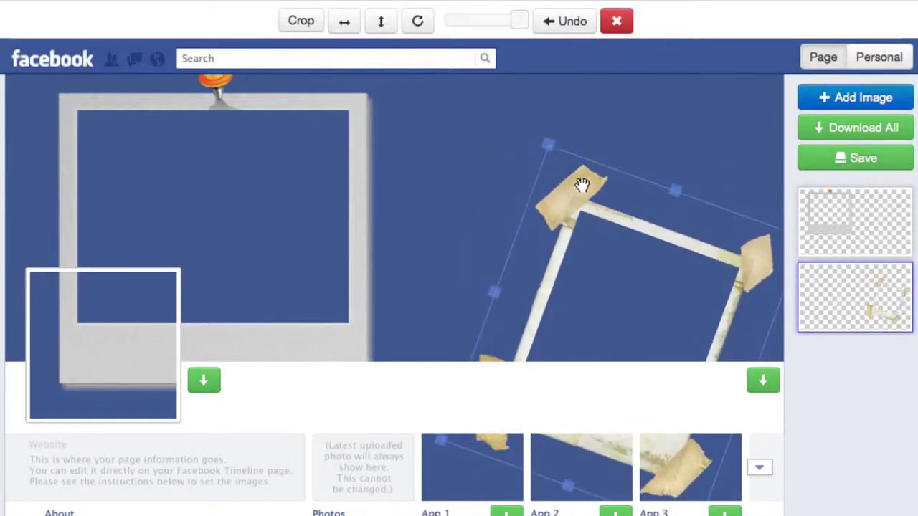
drag(582, 186, 574, 164)
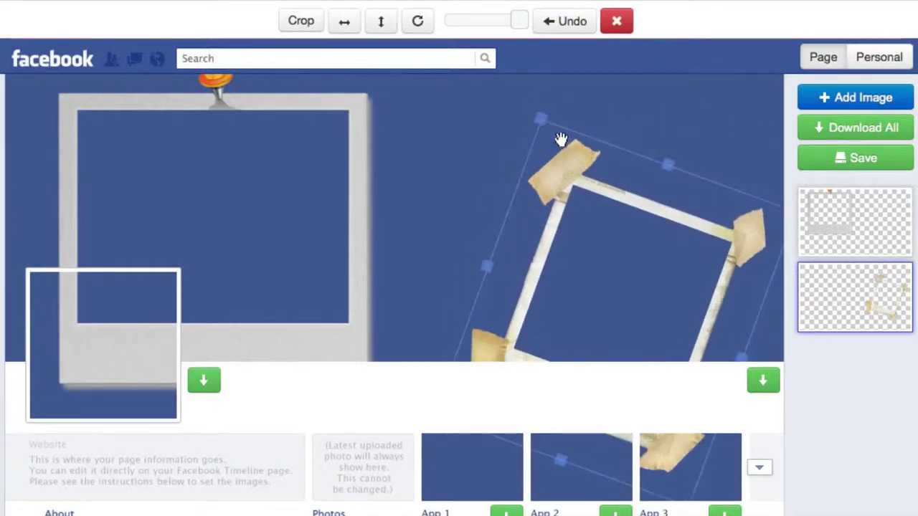
click(562, 29)
click(562, 30)
click(562, 31)
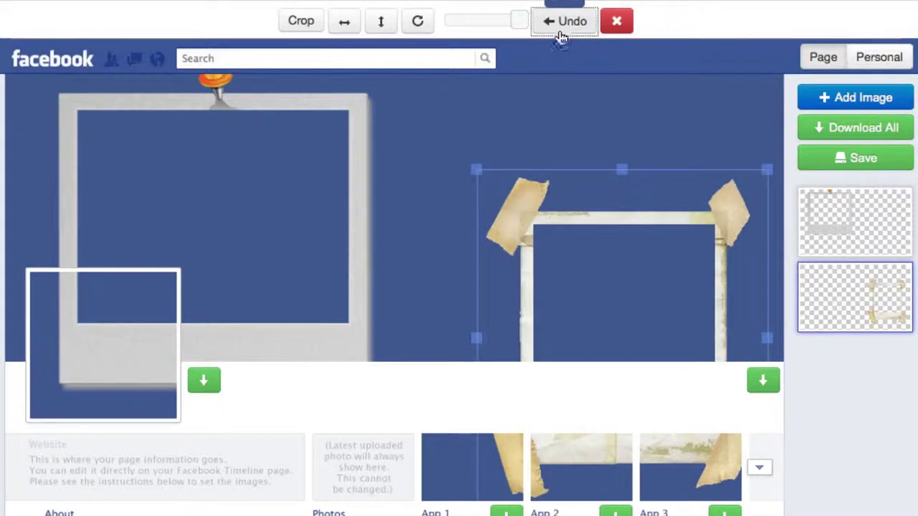
Scale the taped frame down and position it so it fits entirely inside the right half of the cover.
drag(566, 220, 549, 126)
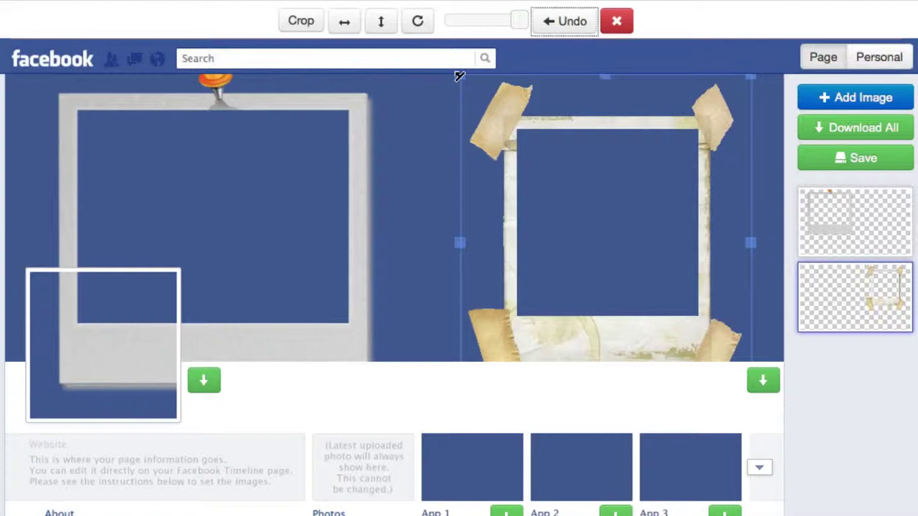
drag(459, 76, 486, 106)
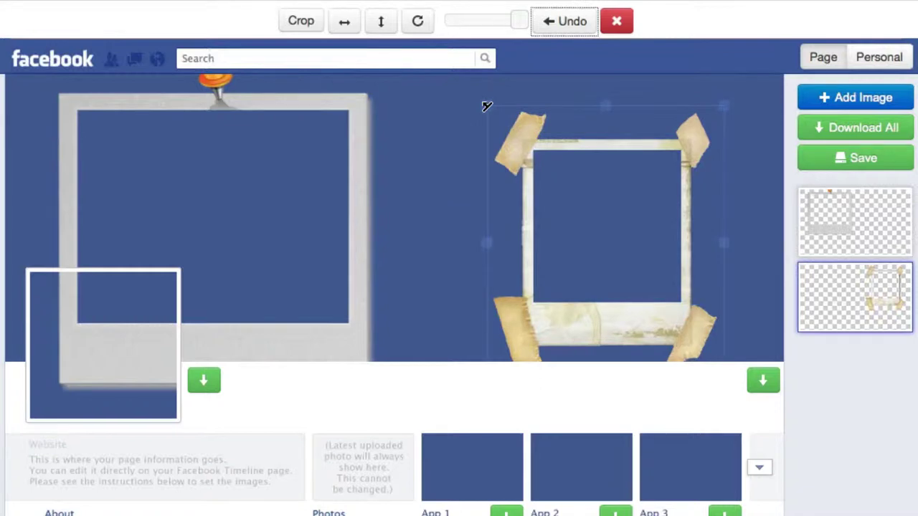
drag(486, 106, 486, 106)
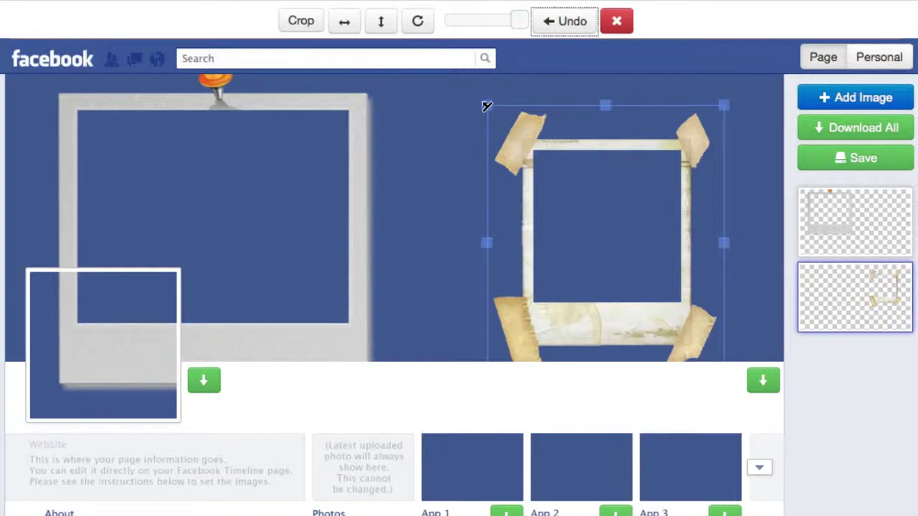
drag(486, 106, 499, 126)
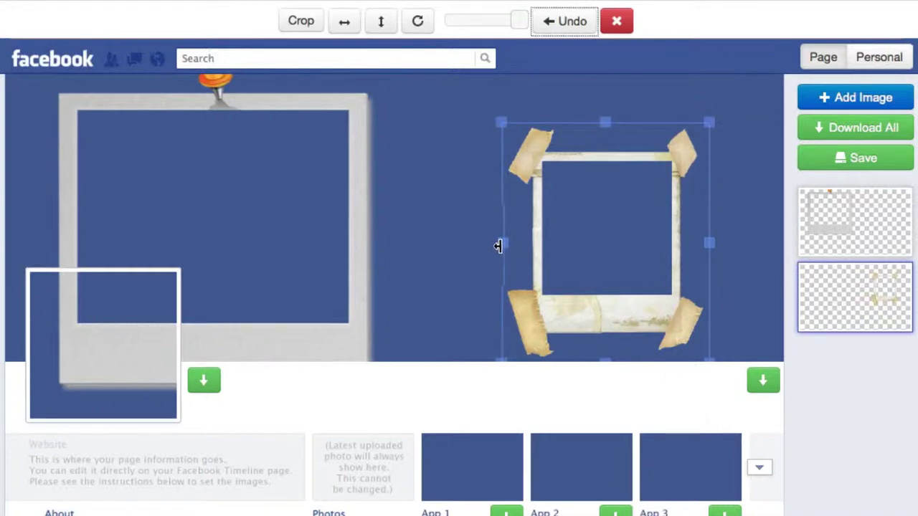
drag(502, 246, 498, 245)
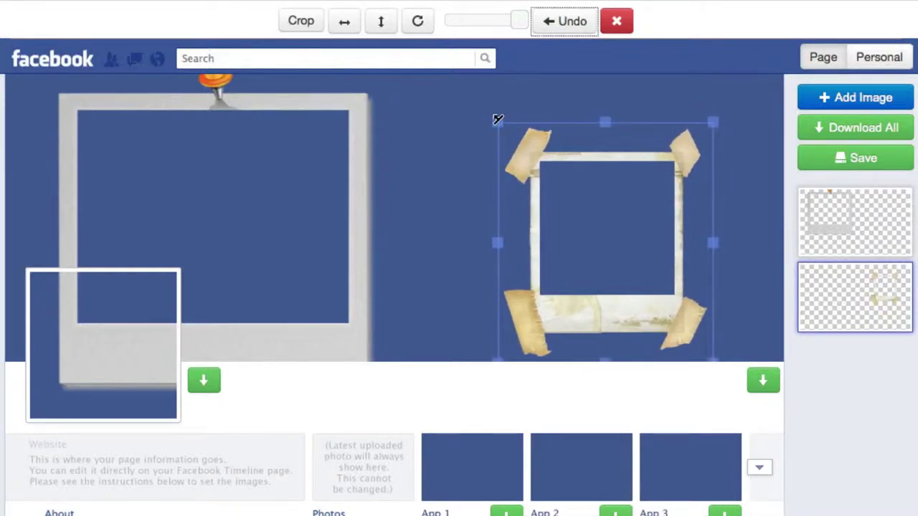
drag(498, 119, 467, 117)
mouse_move(583, 209)
mouse_down()
mouse_move(587, 191)
mouse_move(608, 188)
mouse_move(583, 188)
mouse_up()
click(413, 285)
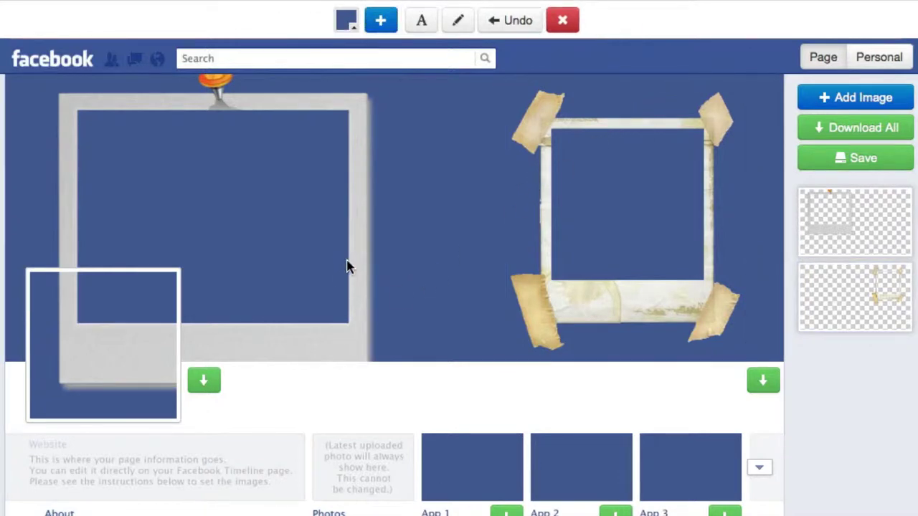
Scale the pinned polaroid frame down and place it left of the taped frame, clear of the profile picture box.
click(863, 222)
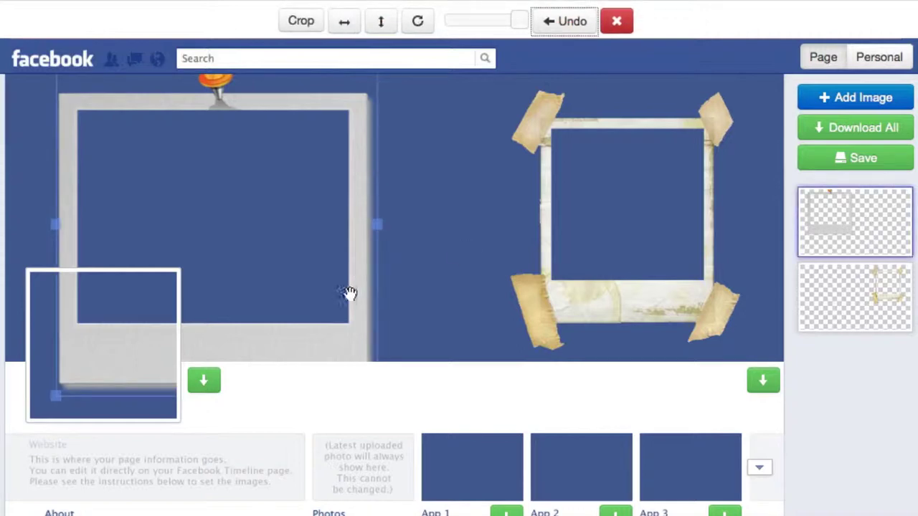
drag(336, 308, 383, 320)
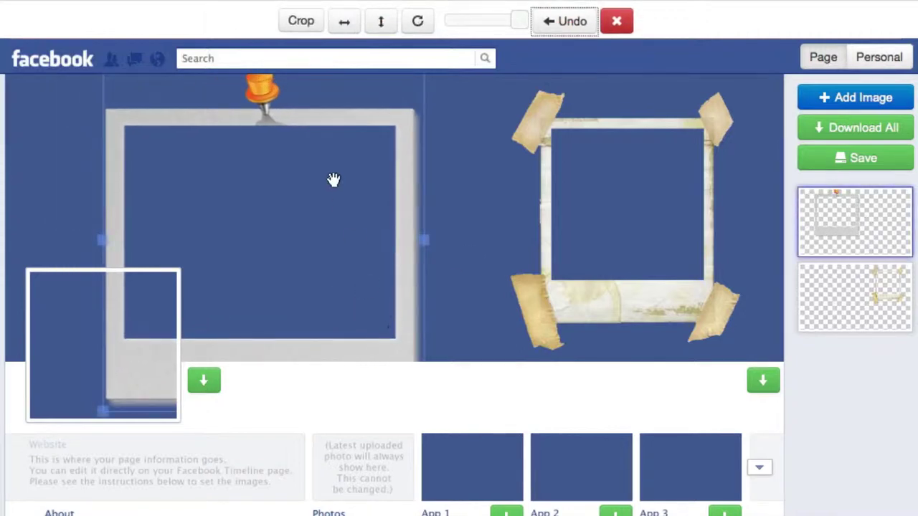
drag(334, 179, 360, 242)
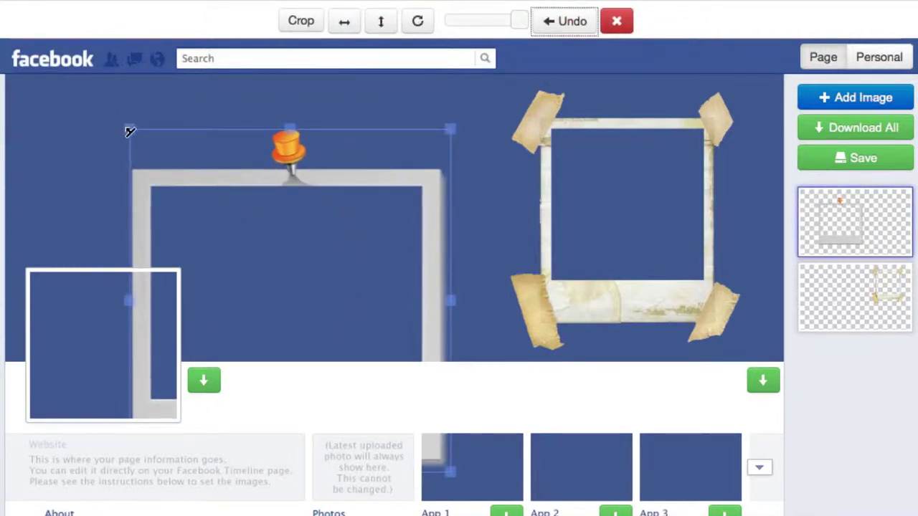
drag(130, 131, 161, 186)
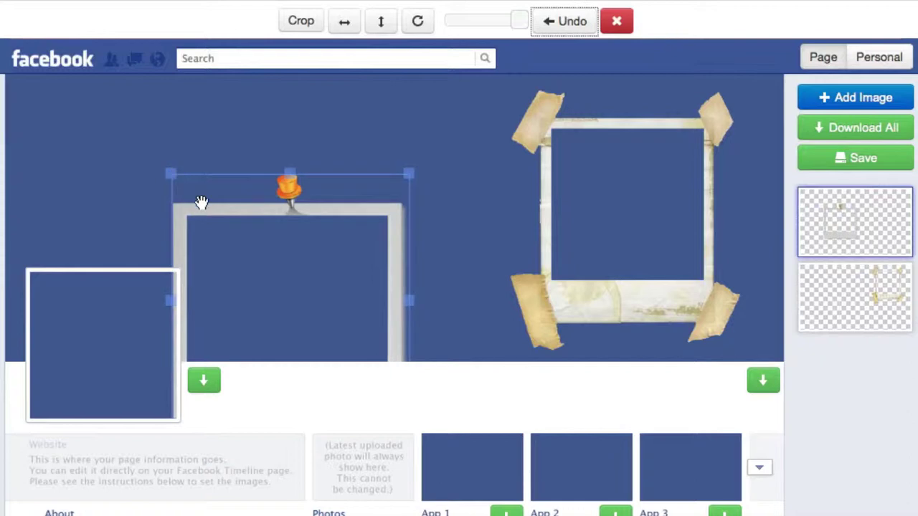
drag(201, 204, 227, 116)
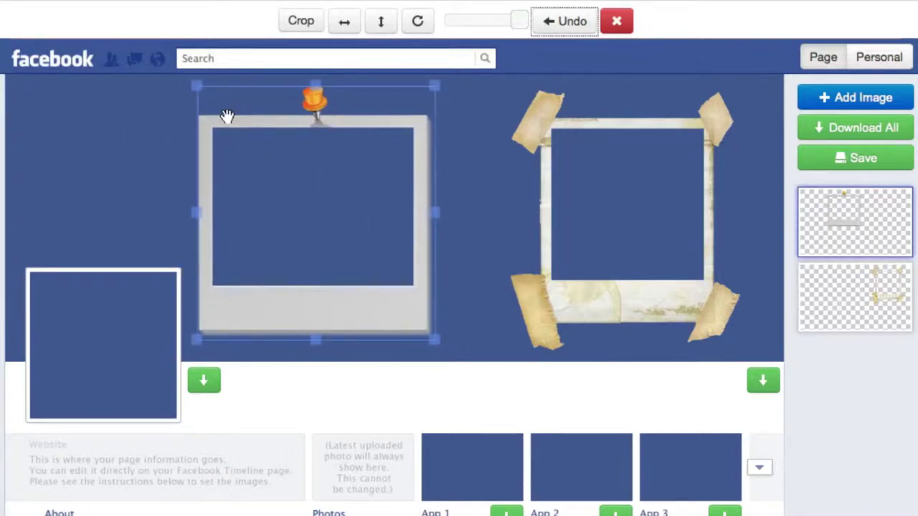
click(95, 207)
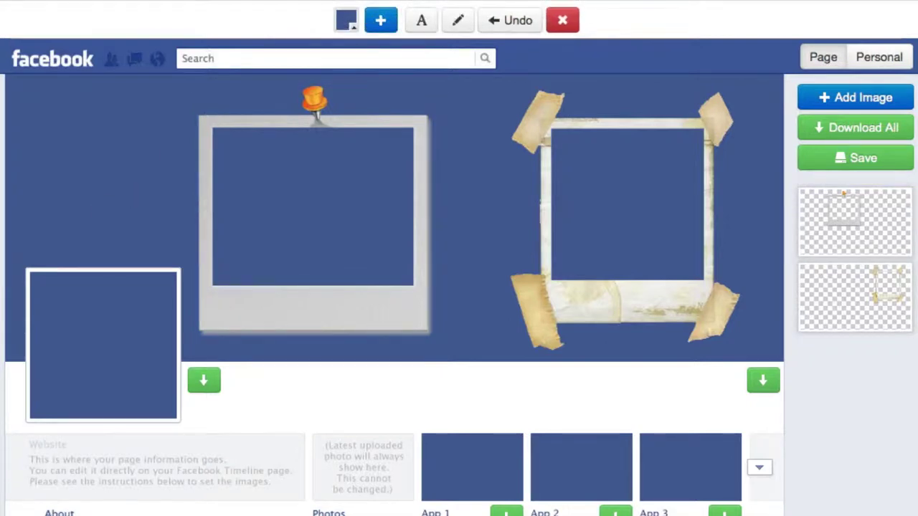
Add the family photo to the cover, centre it over the pinned polaroid, and place its layer directly beneath that frame.
drag(2, 237, 139, 180)
mouse_move(511, 246)
mouse_down()
mouse_move(666, 246)
mouse_move(430, 165)
mouse_move(475, 149)
mouse_move(437, 188)
mouse_up()
drag(825, 213, 871, 285)
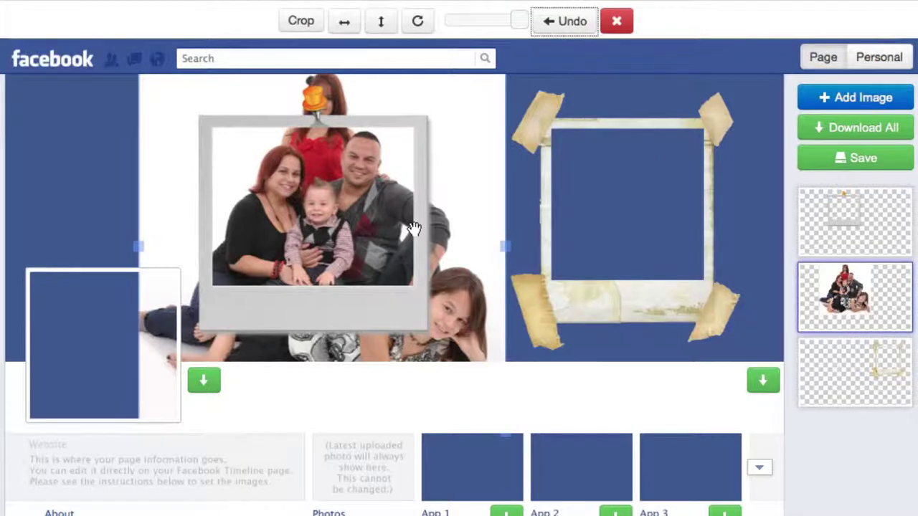
Scale the family photo down and position it so the whole family shows inside the pinned polaroid's window.
click(835, 213)
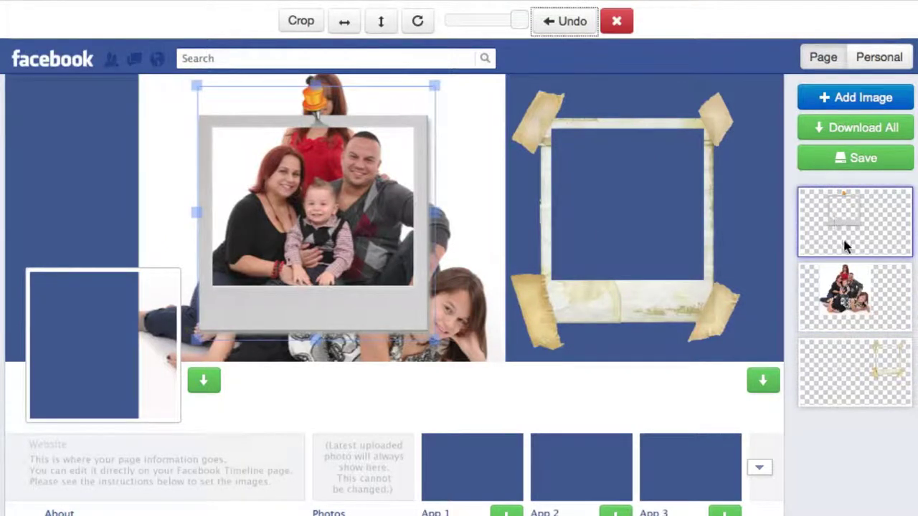
click(477, 240)
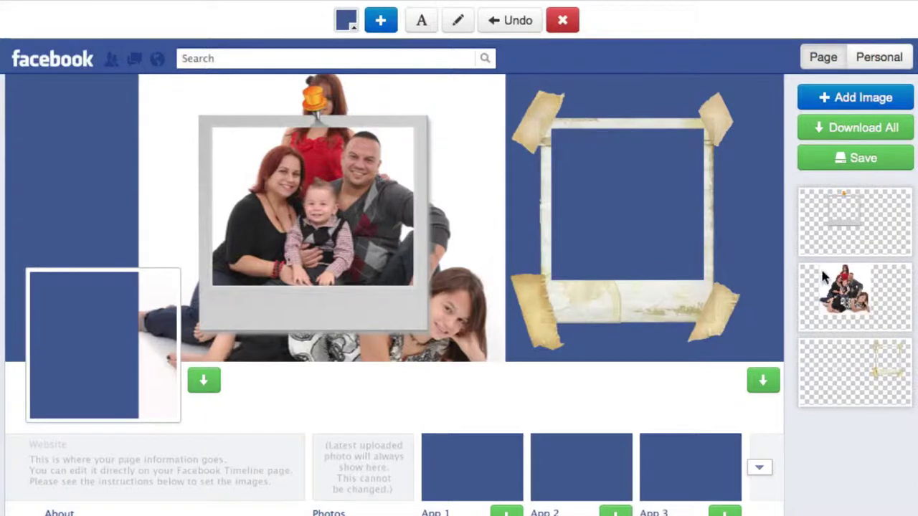
click(843, 291)
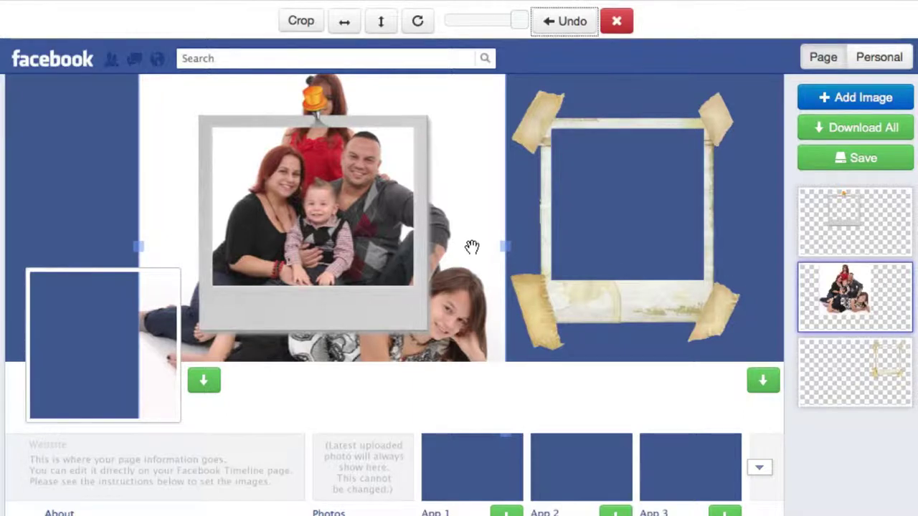
mouse_move(469, 228)
mouse_down()
mouse_move(465, 203)
mouse_move(466, 250)
mouse_move(433, 196)
mouse_move(461, 230)
mouse_up()
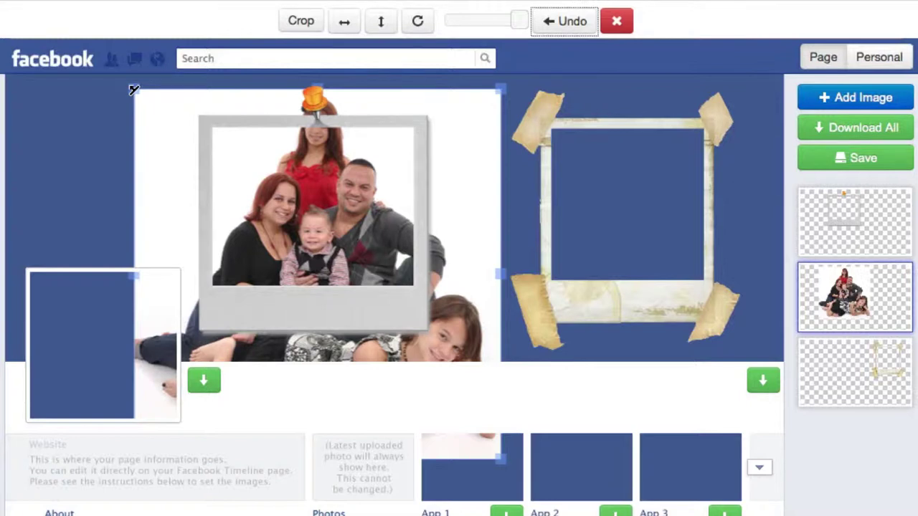
drag(133, 89, 201, 151)
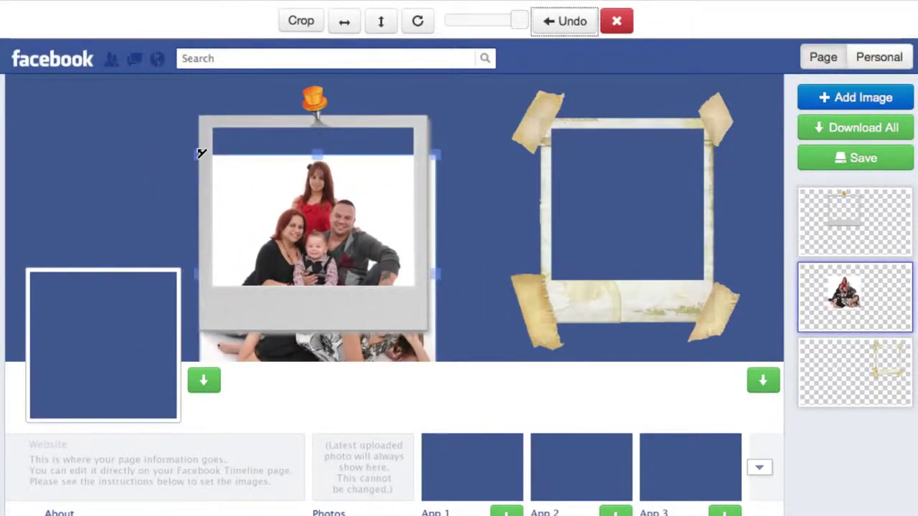
drag(357, 243, 345, 213)
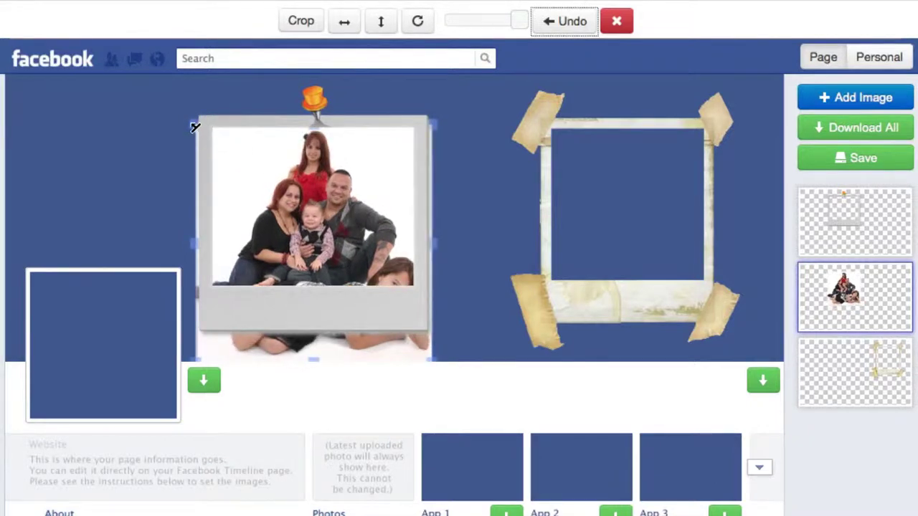
drag(194, 128, 210, 150)
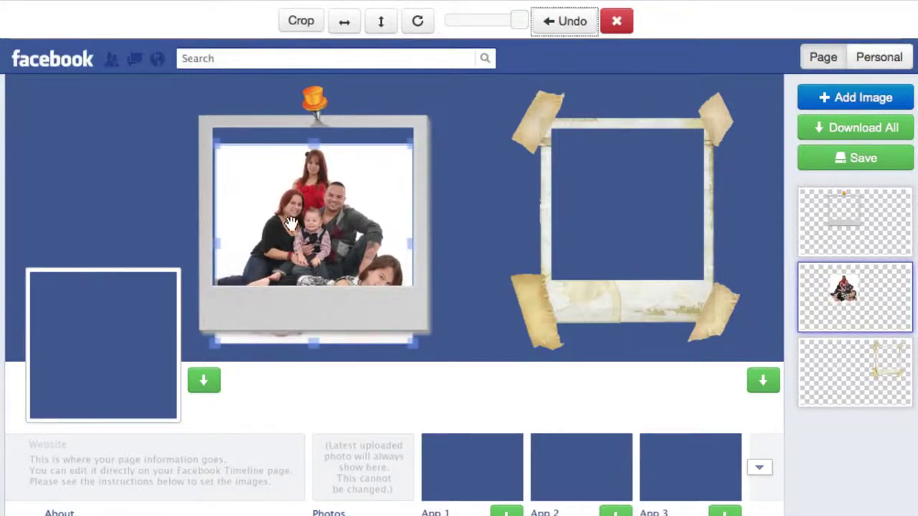
drag(291, 215, 290, 205)
scroll(316, 214, up, 1)
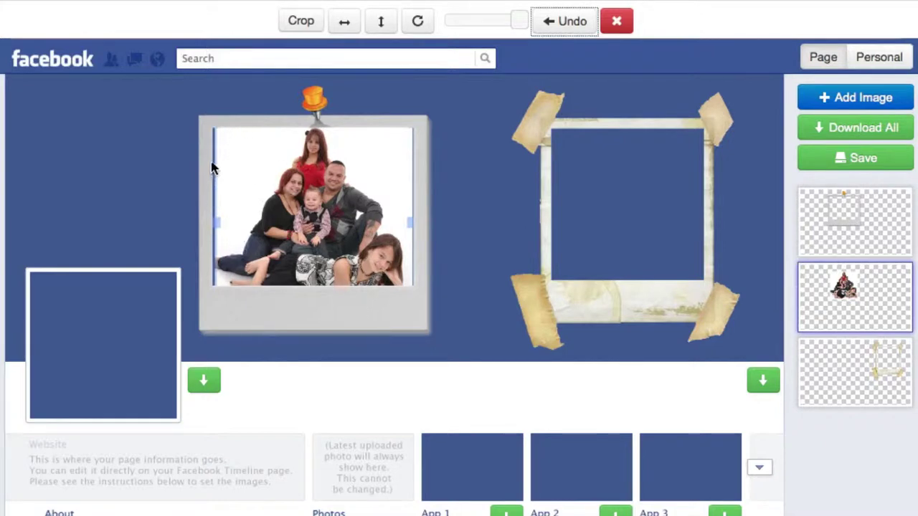
Try a white and an off-white background, and set the background colour to the darker blue #224287.
click(139, 131)
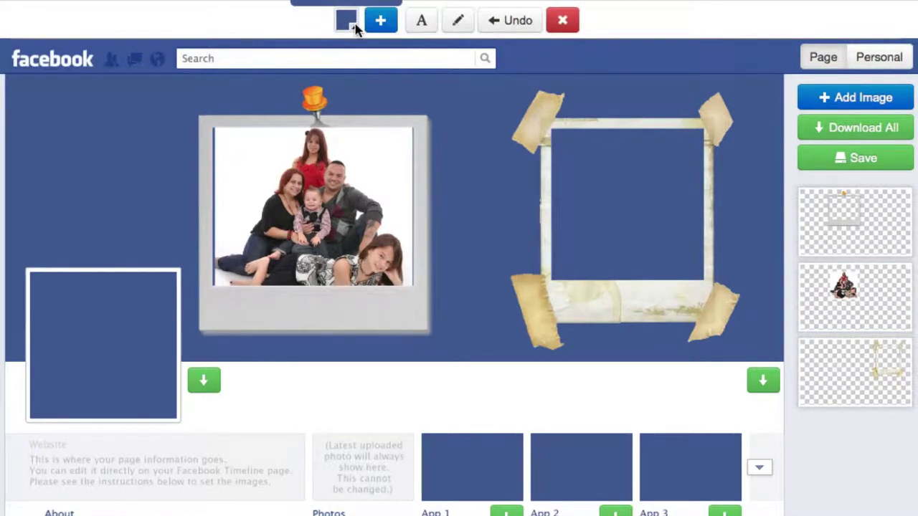
click(348, 21)
drag(425, 107, 341, 41)
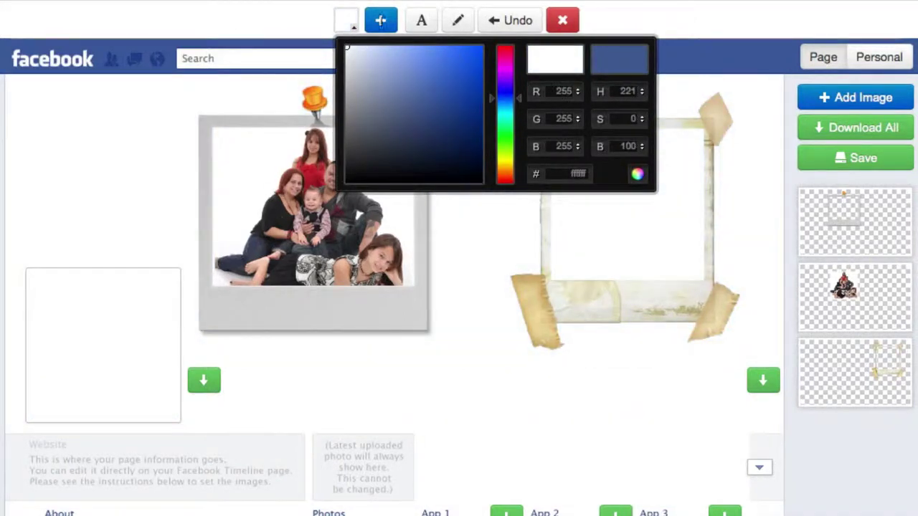
click(347, 49)
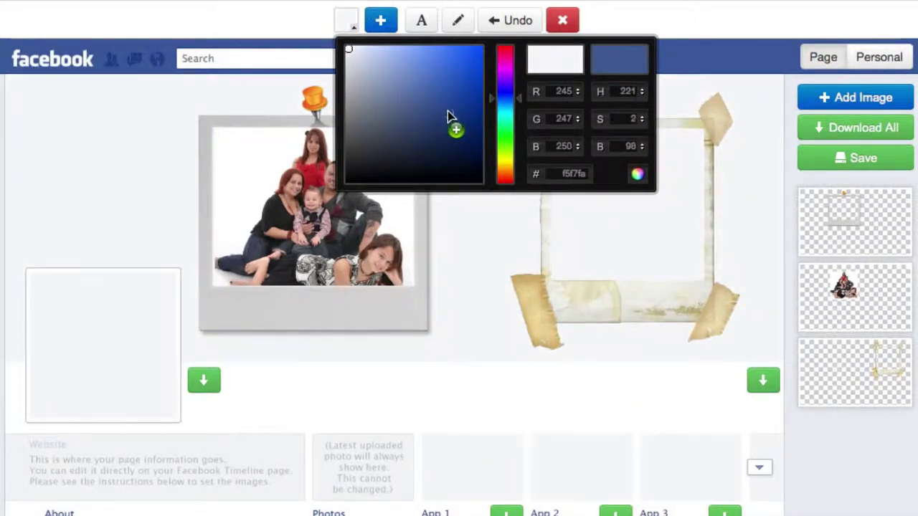
drag(354, 40, 449, 109)
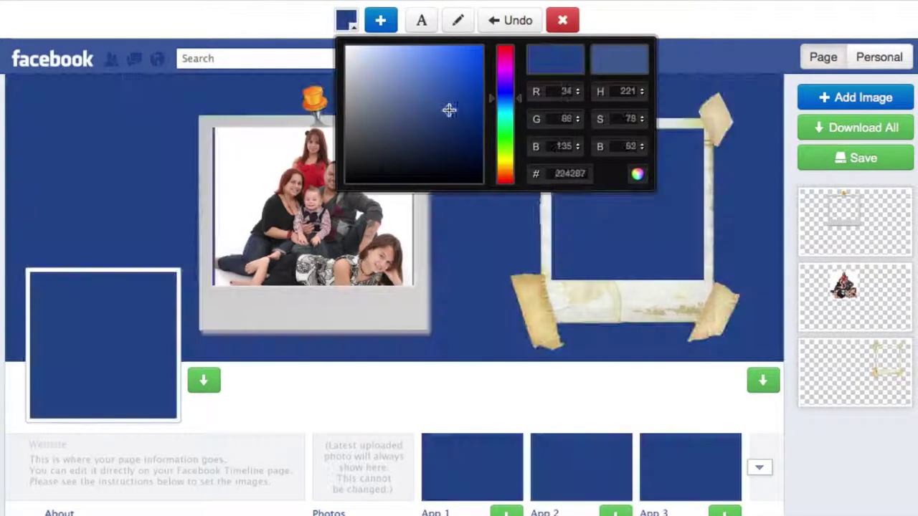
click(479, 223)
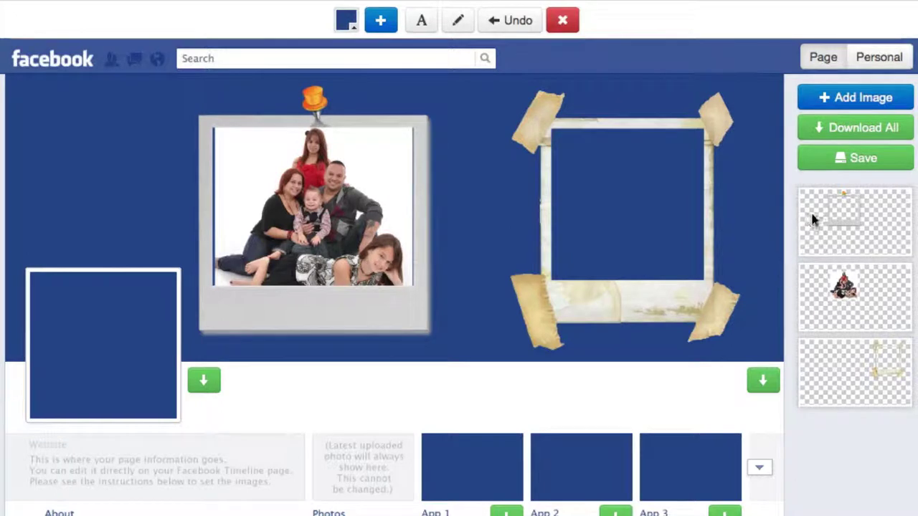
Shrink the pinned polaroid frame slightly and lower the family photo so it fills the window without showing above the frame.
click(896, 225)
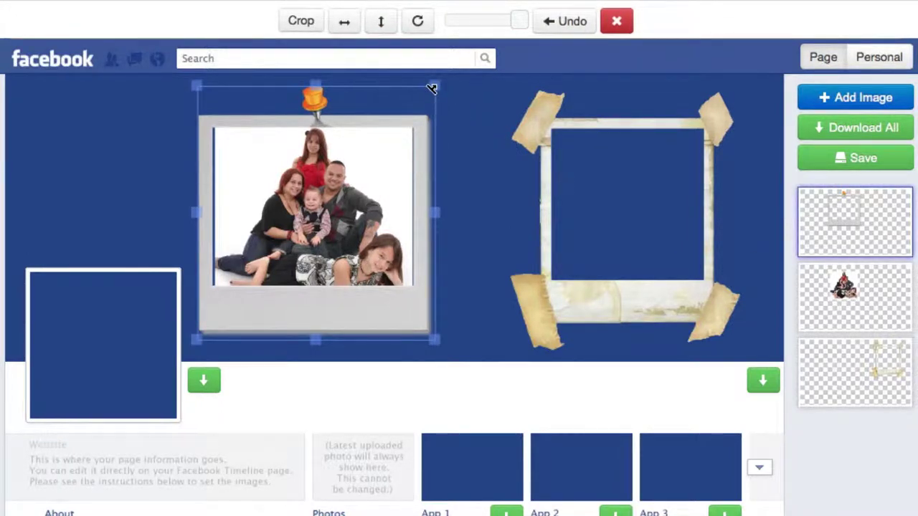
drag(431, 88, 428, 90)
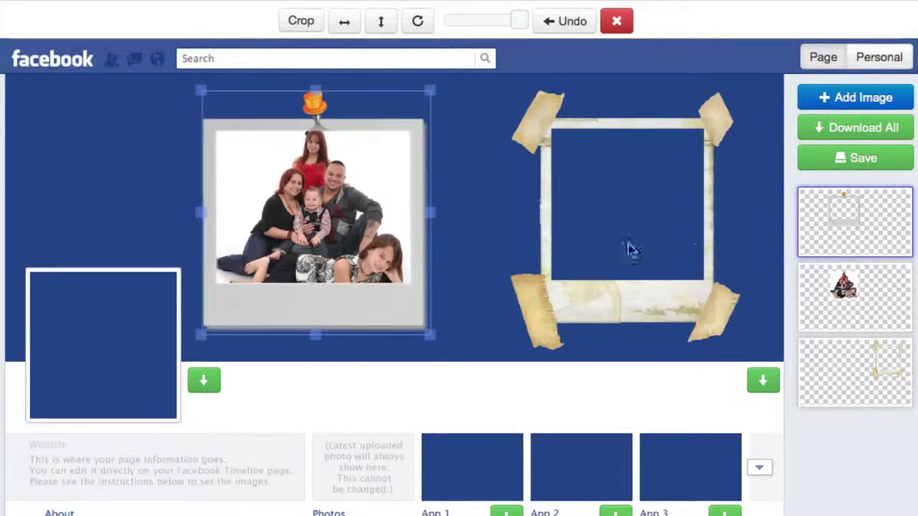
click(827, 294)
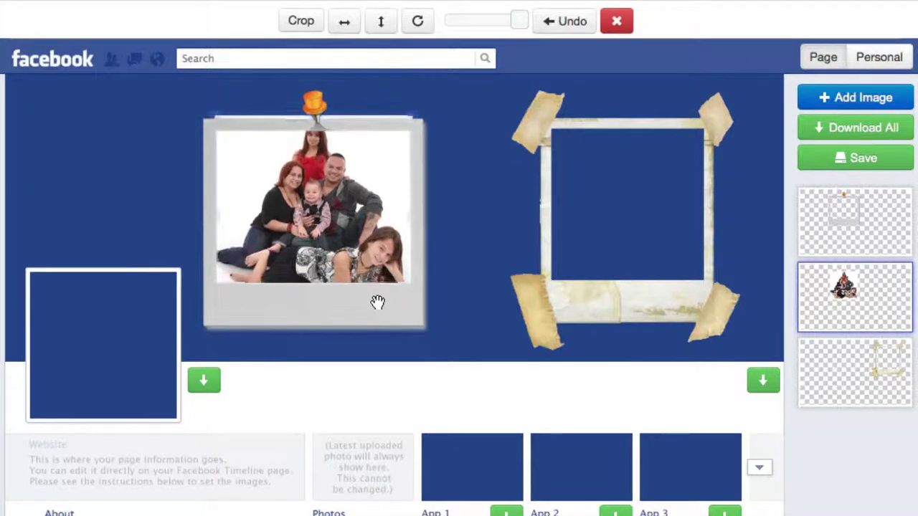
drag(377, 307, 378, 313)
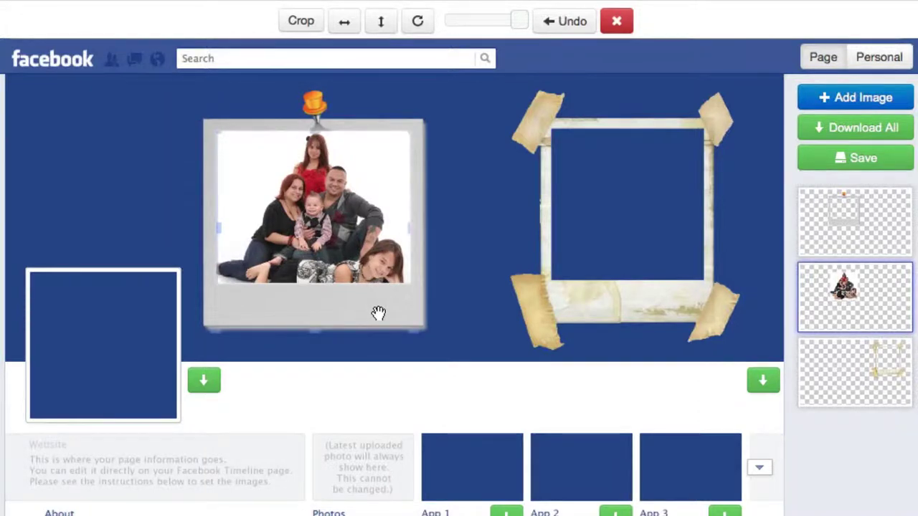
click(471, 346)
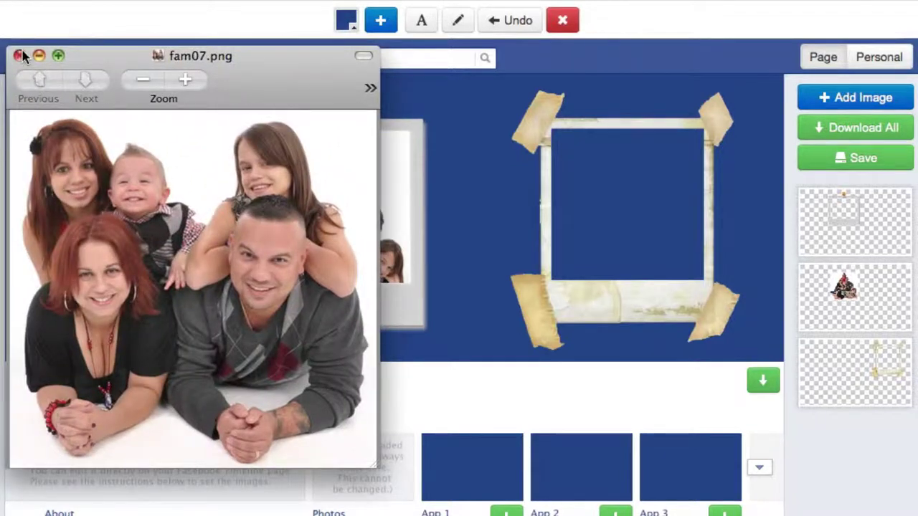
Close the fam07.png preview, add the baby superhero photo over the taped frame, and place its layer directly beneath that frame.
click(20, 55)
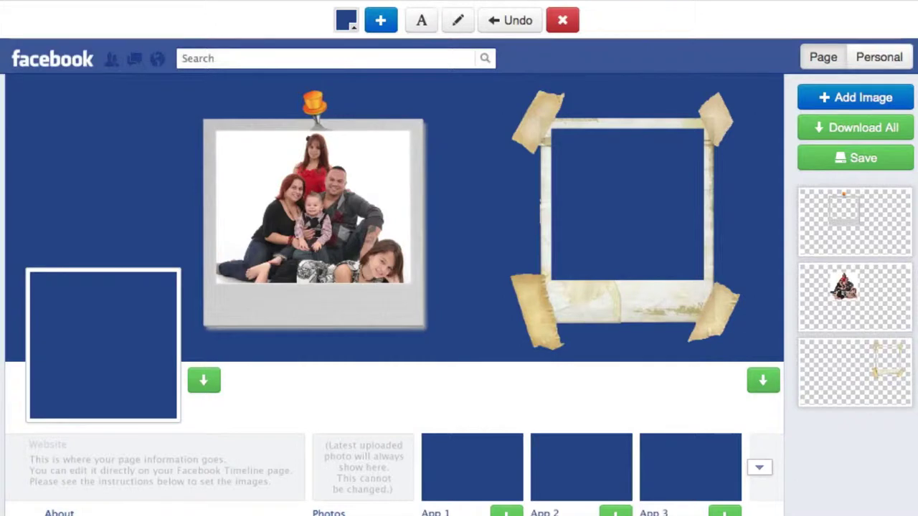
drag(80, 168, 478, 207)
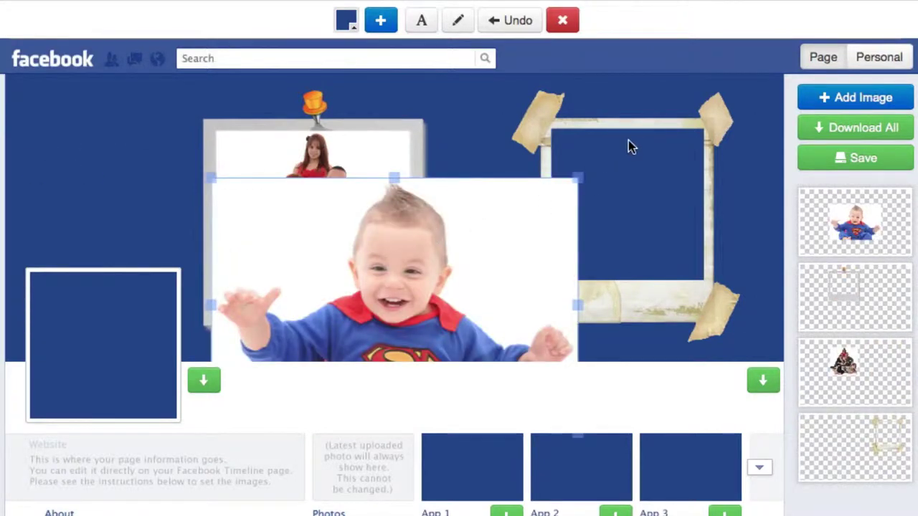
drag(495, 248, 690, 173)
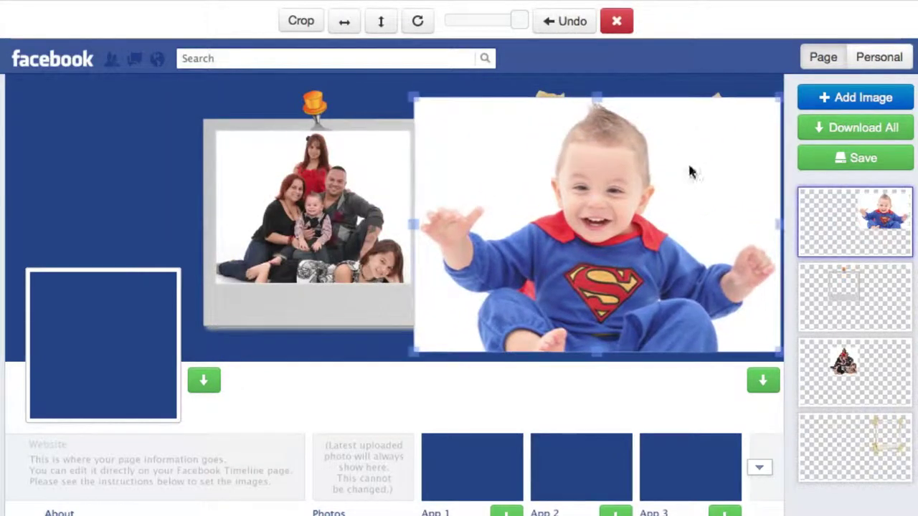
drag(849, 228, 854, 459)
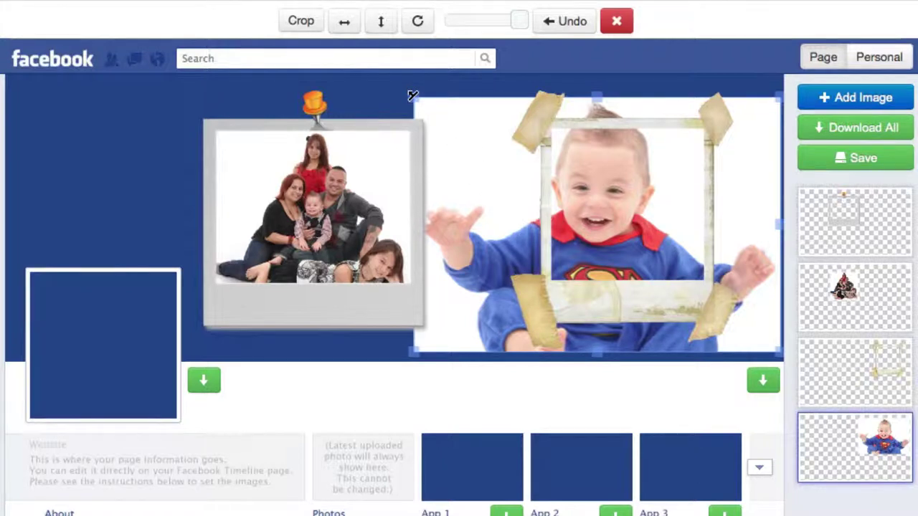
Scale the baby photo down and centre the baby inside the taped frame's window.
drag(412, 95, 470, 129)
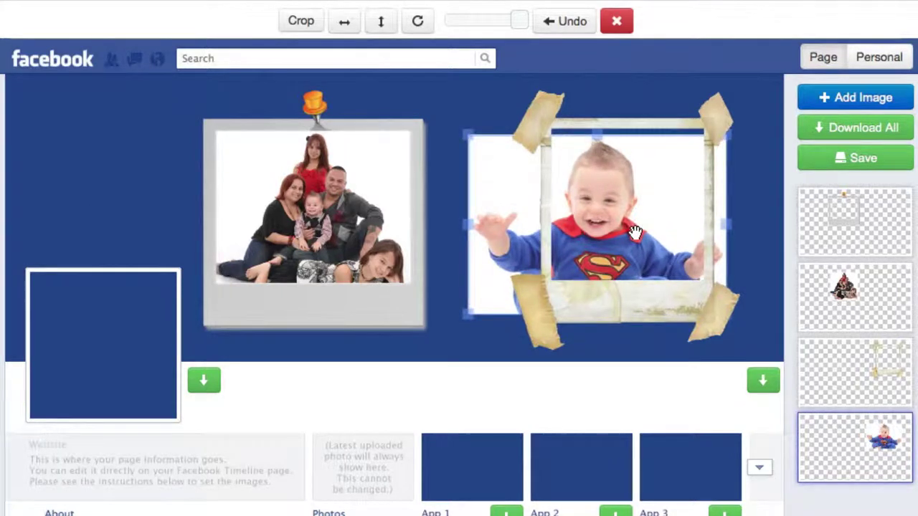
drag(635, 233, 665, 229)
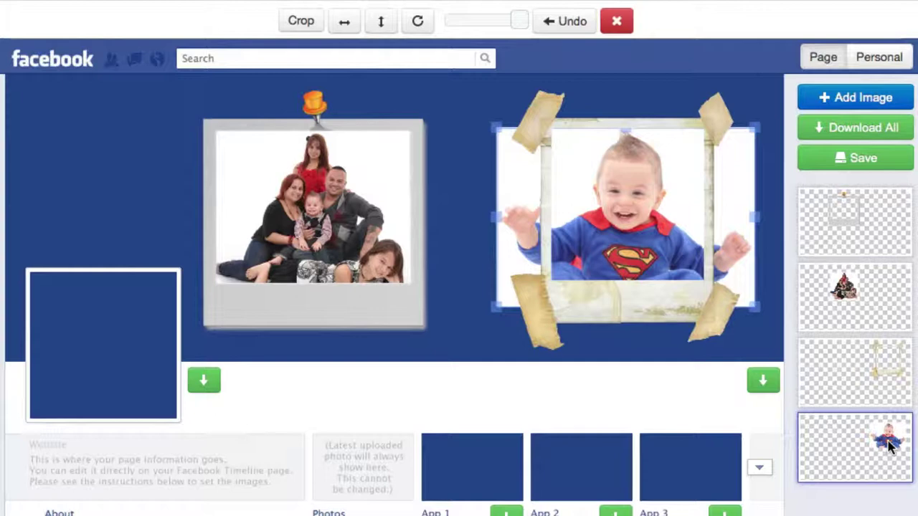
click(885, 384)
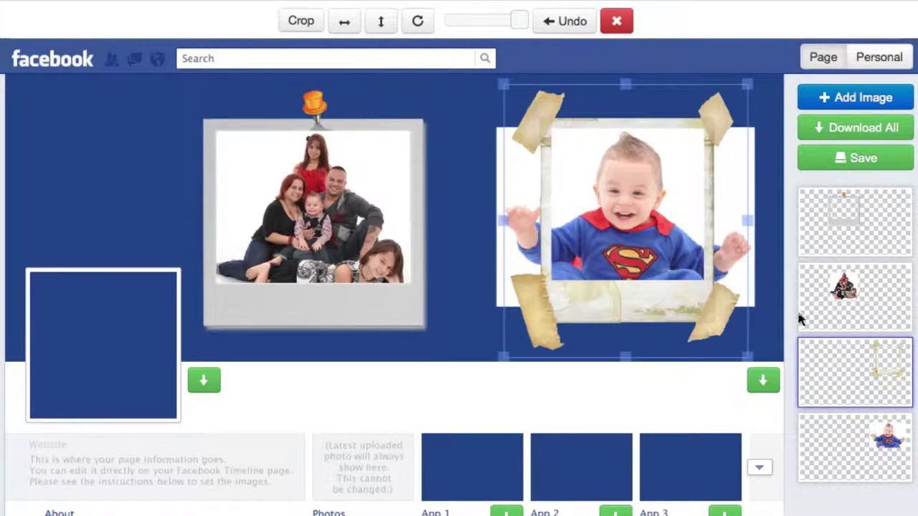
Crop the baby photo's sides to the taped frame's outer edges and reposition it to fill the frame's window.
click(874, 444)
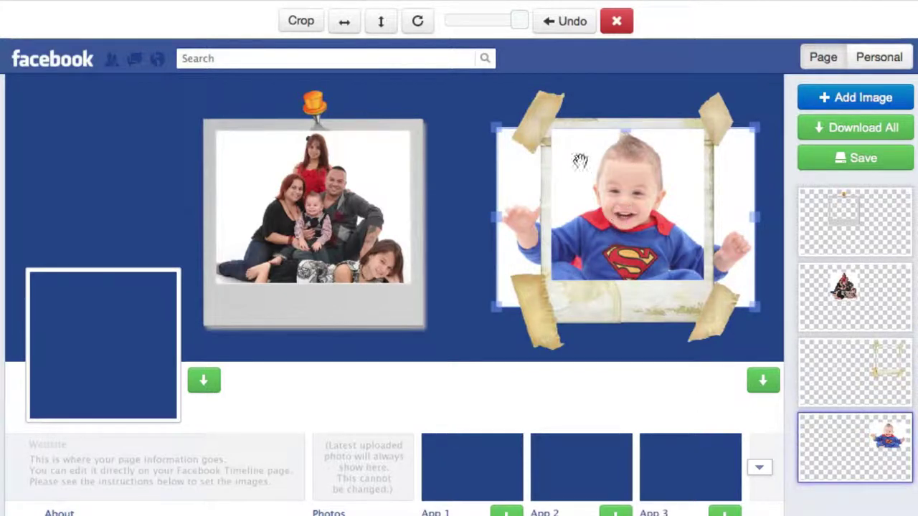
click(301, 20)
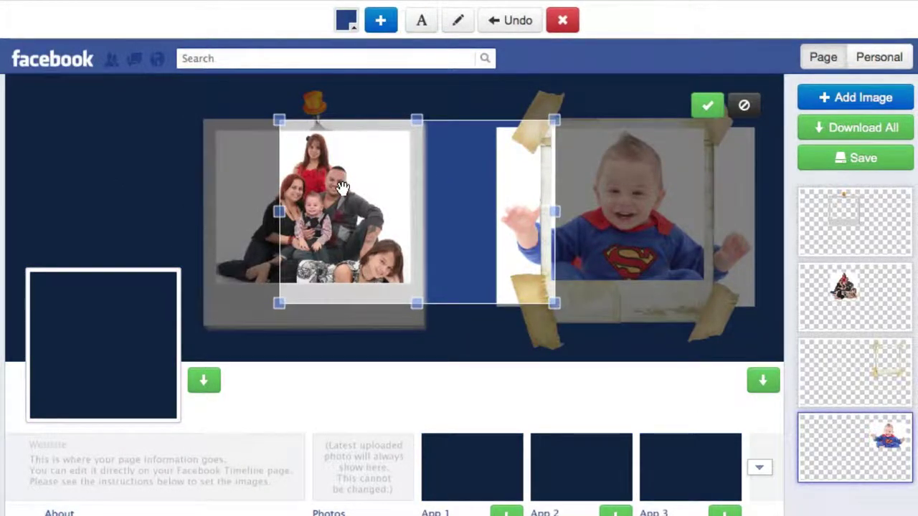
drag(346, 191, 556, 197)
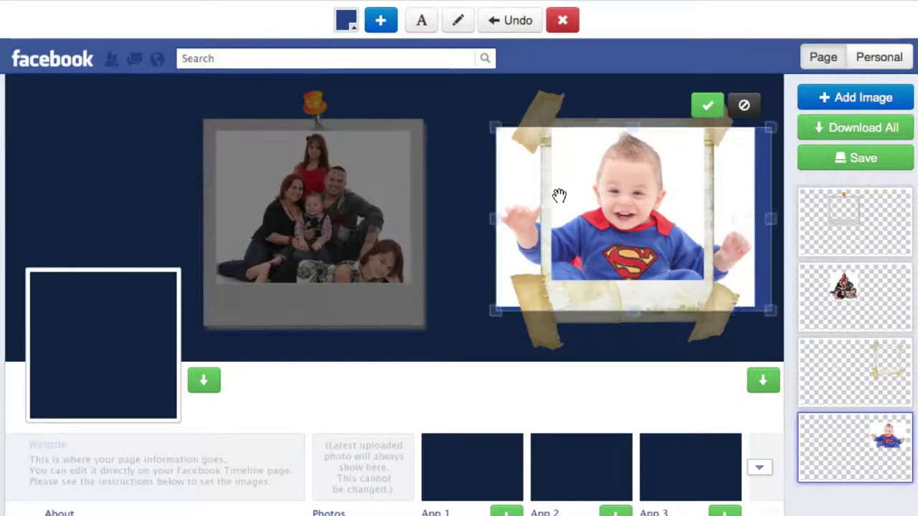
drag(490, 213, 542, 226)
right_click(608, 227)
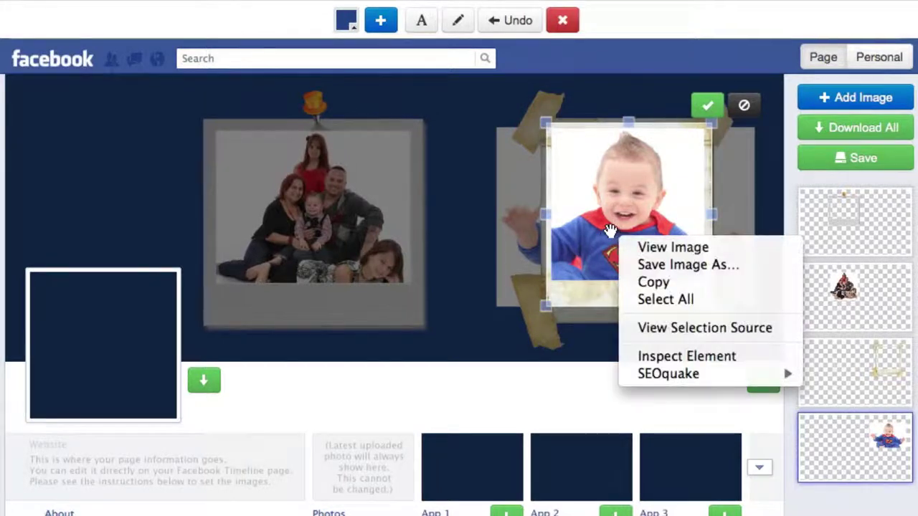
key(Escape)
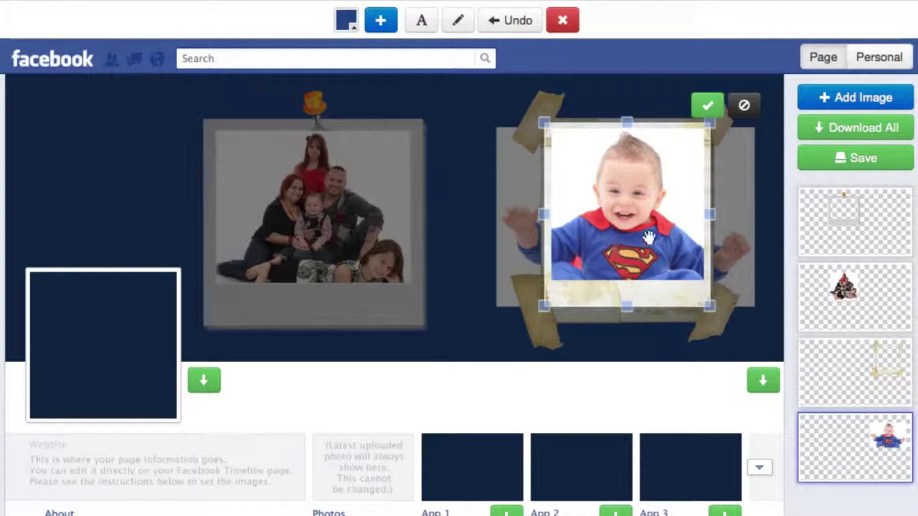
click(707, 106)
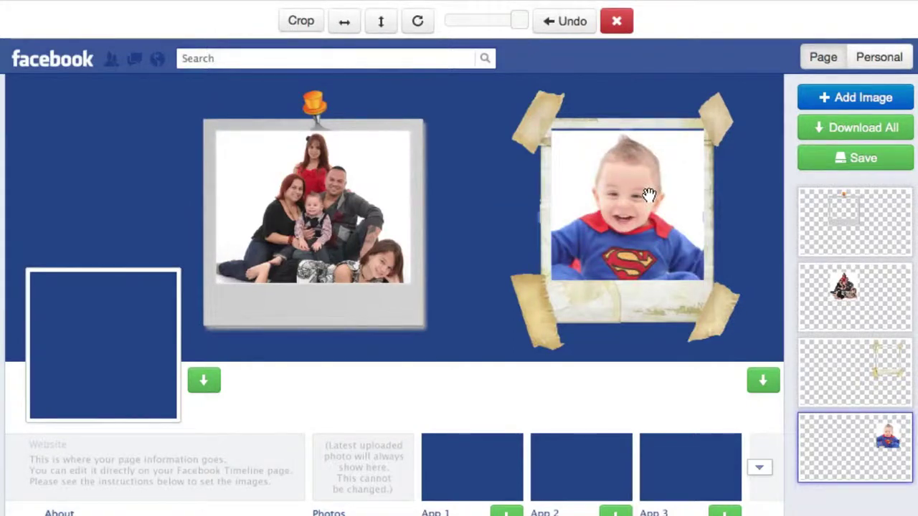
mouse_move(648, 195)
mouse_down()
mouse_move(615, 207)
mouse_move(625, 227)
mouse_move(623, 217)
mouse_up()
click(633, 351)
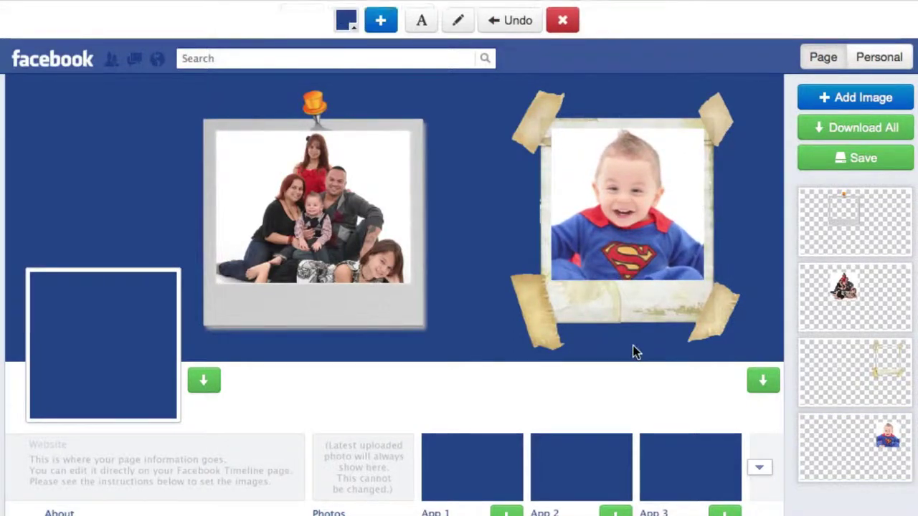
Tilt the taped frame clockwise around the baby photo.
click(830, 382)
click(839, 440)
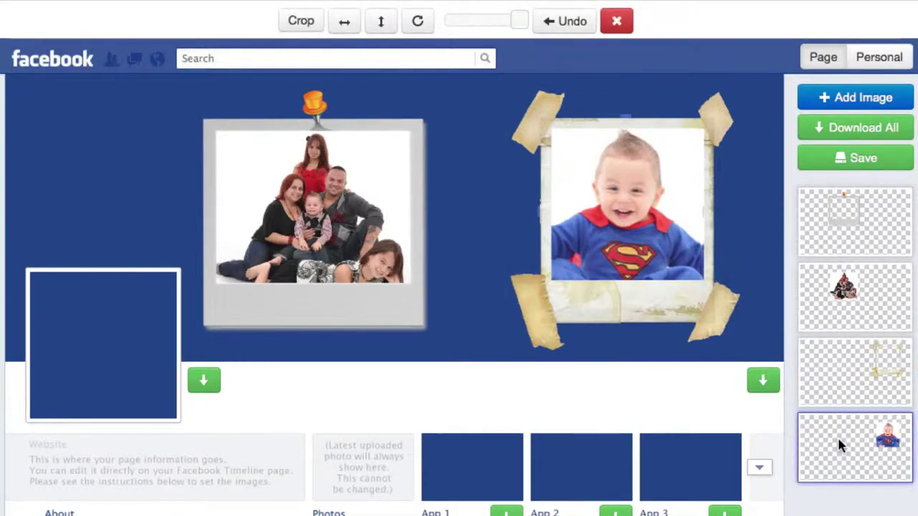
click(846, 378)
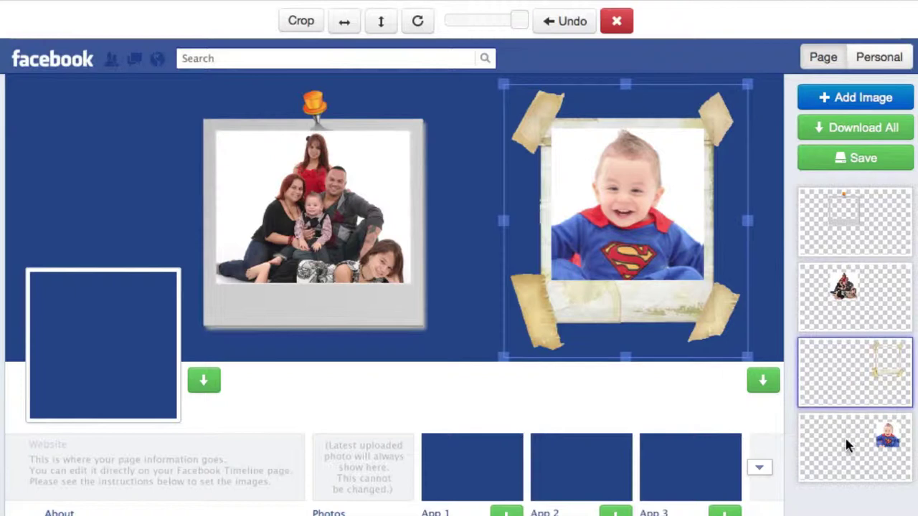
click(845, 436)
click(857, 369)
drag(747, 86, 702, 210)
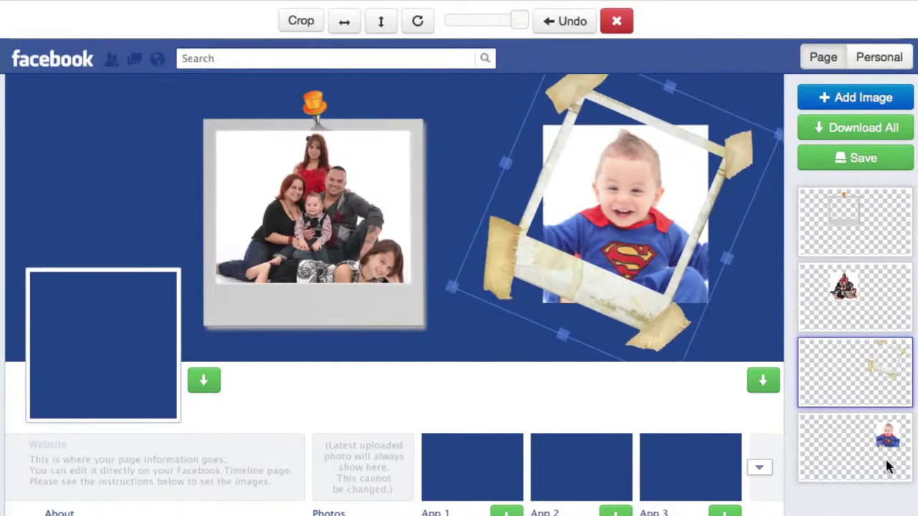
Move the baby photo up behind the taped frame and tilt it clockwise to match the frame's angle.
click(866, 457)
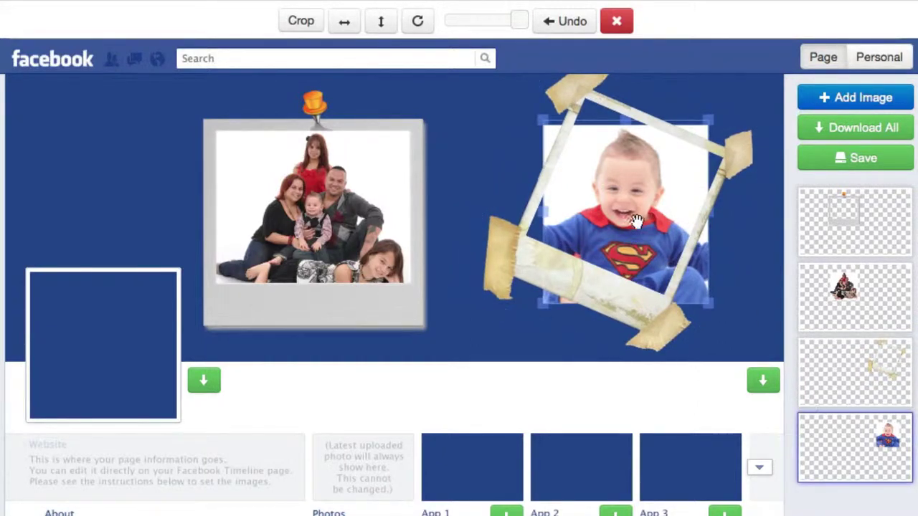
drag(633, 207, 625, 196)
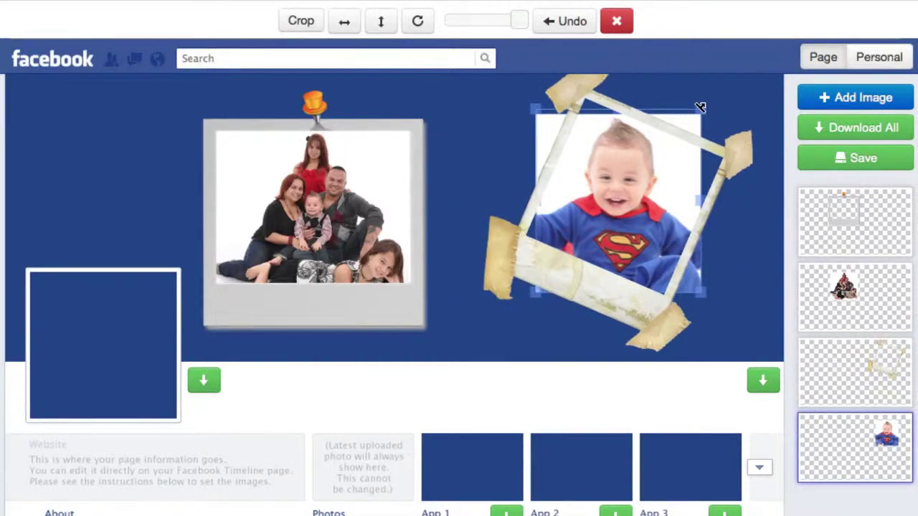
drag(700, 107, 727, 149)
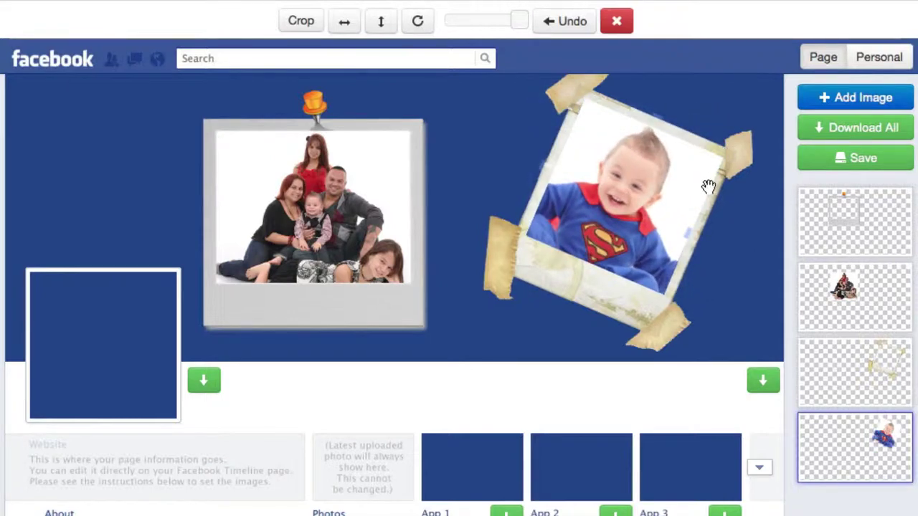
click(720, 321)
Move the pinned polaroid frame toward the cover's left side and tilt it counterclockwise.
click(879, 200)
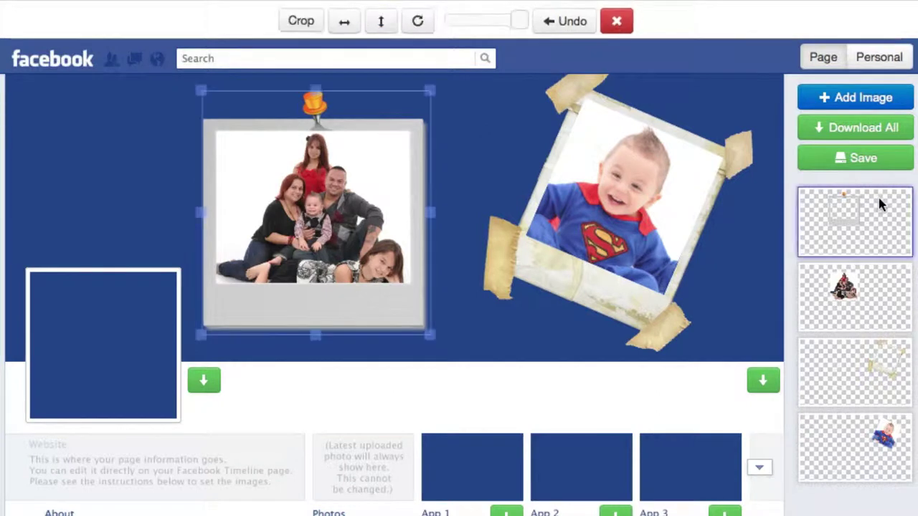
drag(380, 215, 324, 223)
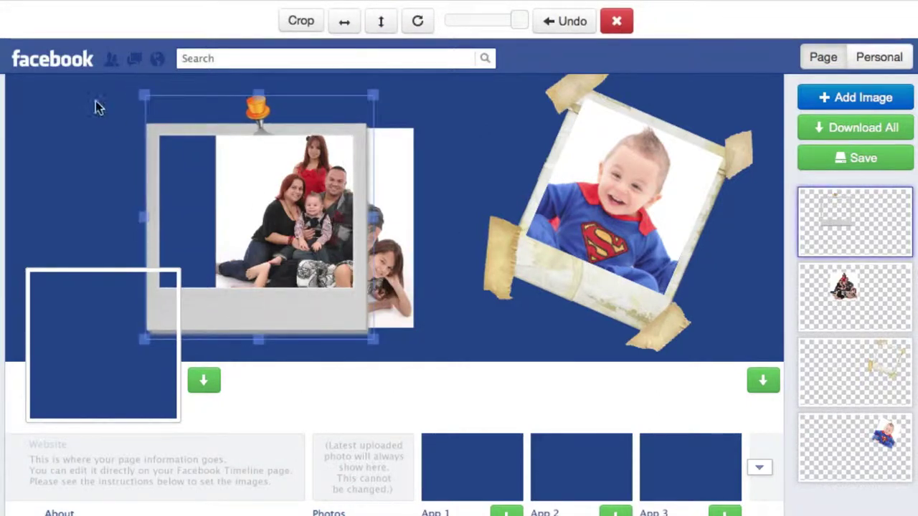
drag(146, 97, 117, 133)
drag(297, 156, 328, 137)
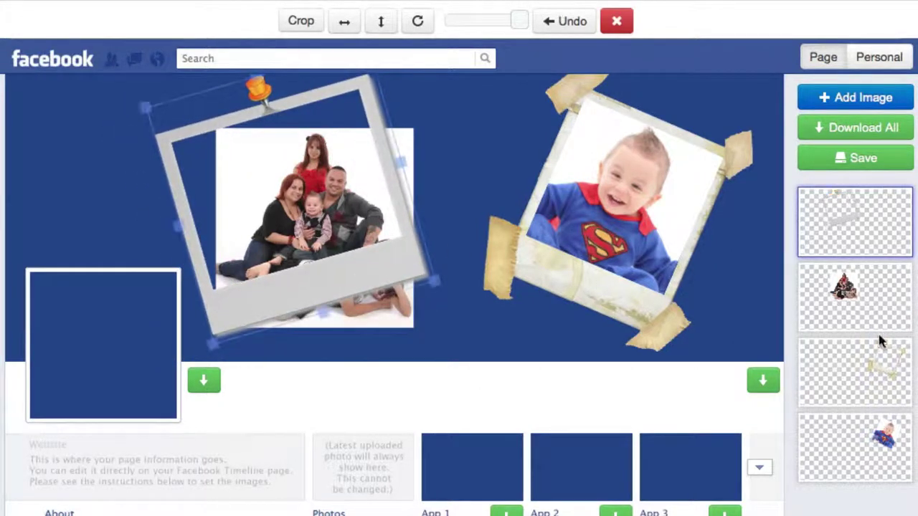
Tilt the family photo counterclockwise to match the pinned frame and reposition it to fill the frame's window.
click(878, 301)
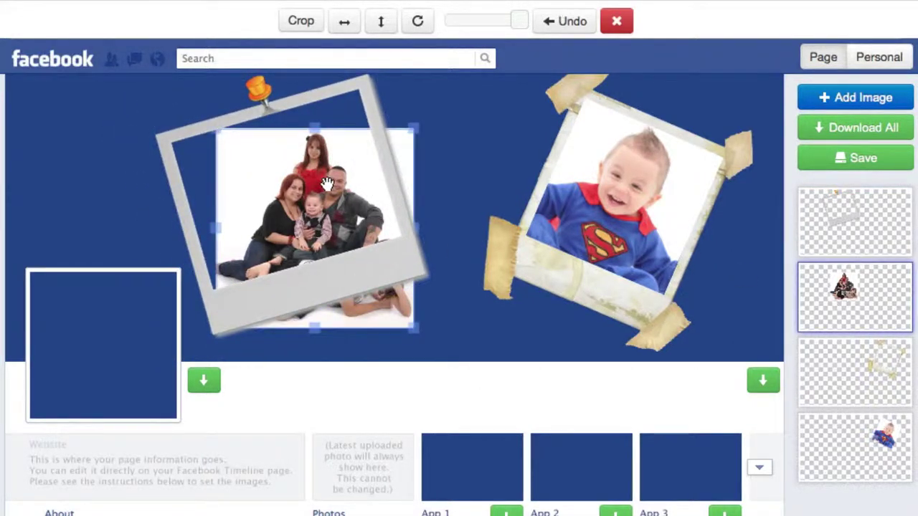
drag(324, 183, 300, 177)
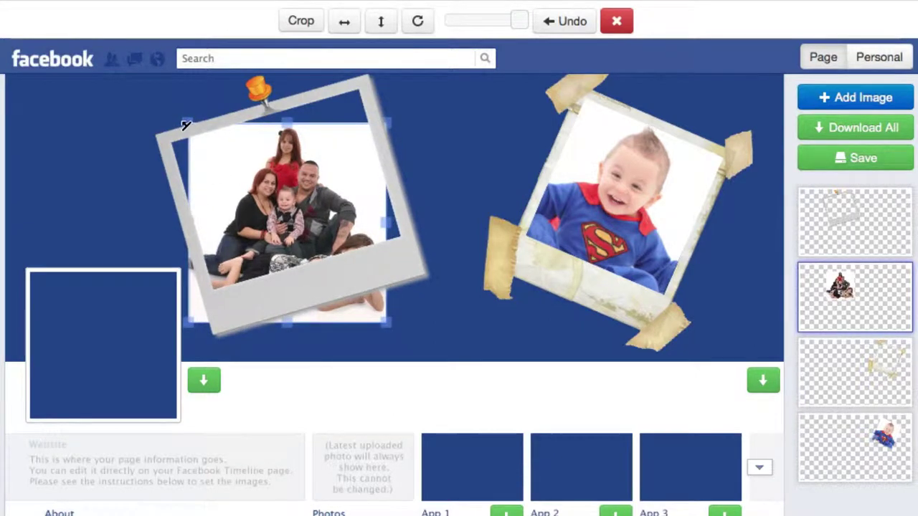
drag(184, 123, 161, 151)
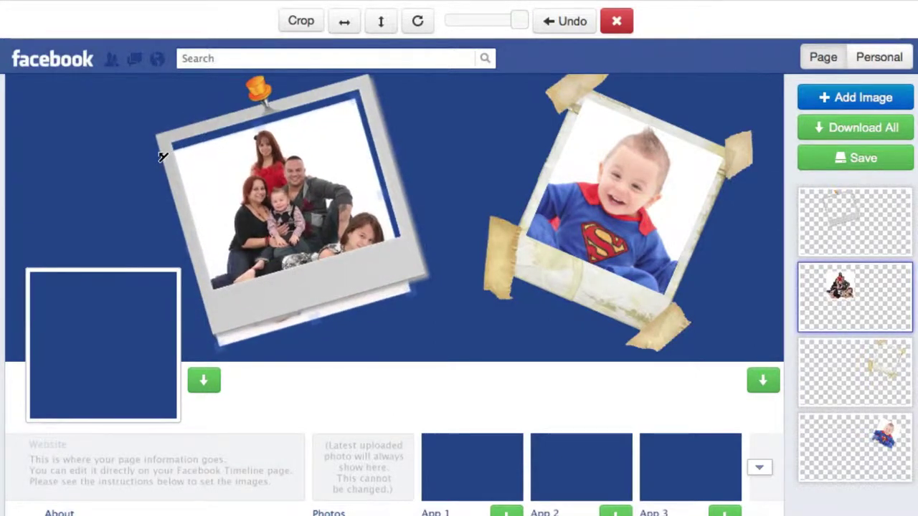
drag(262, 189, 268, 175)
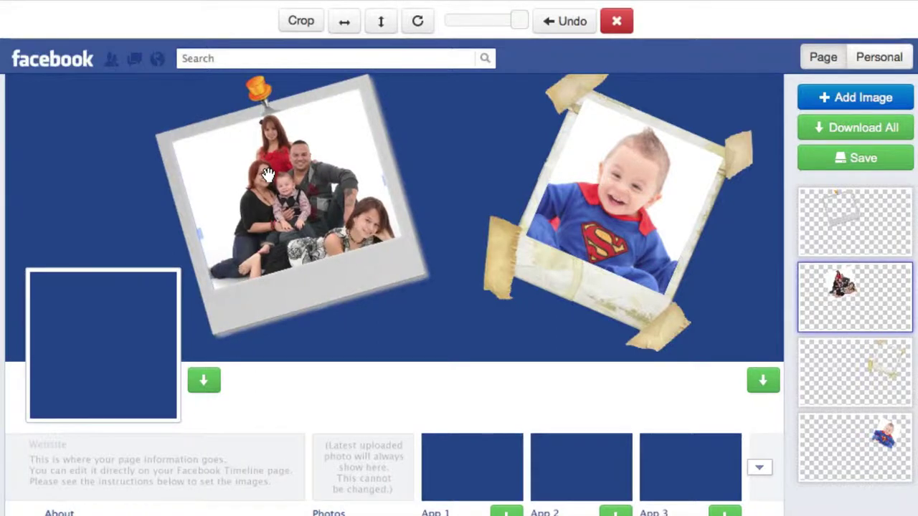
click(504, 333)
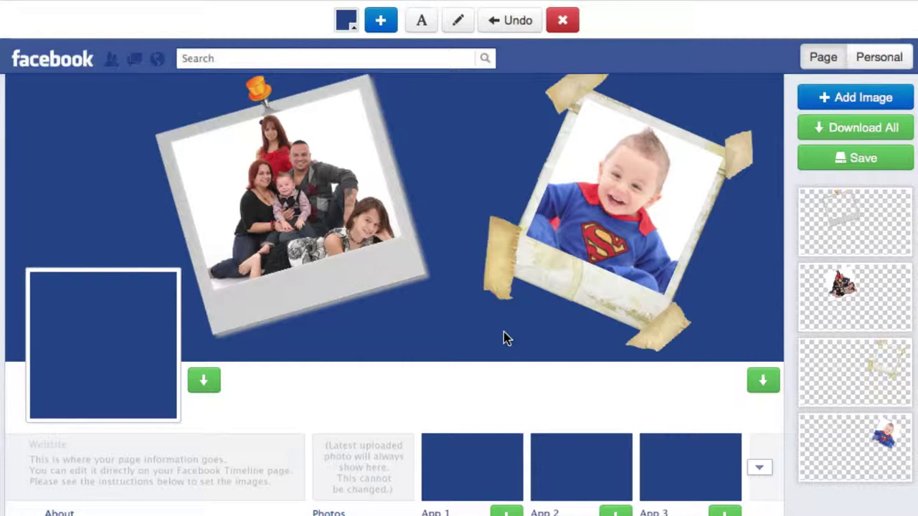
click(403, 254)
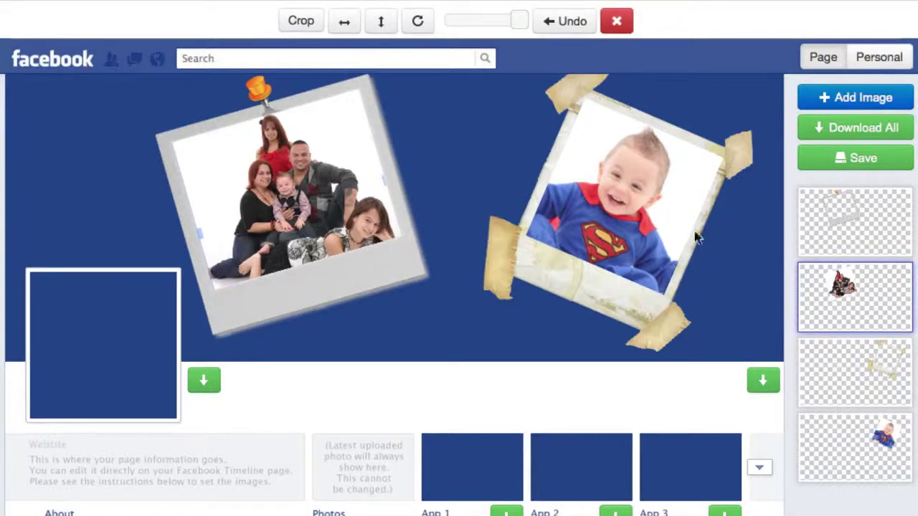
click(821, 221)
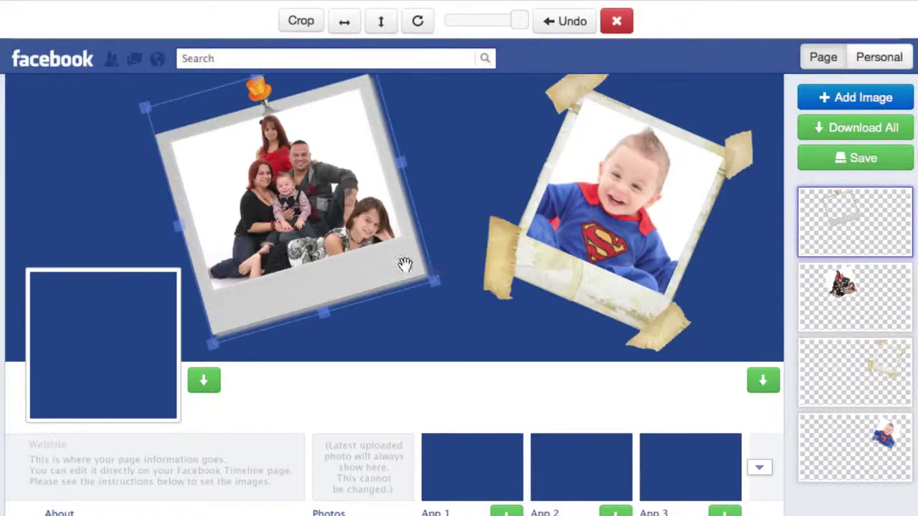
click(102, 149)
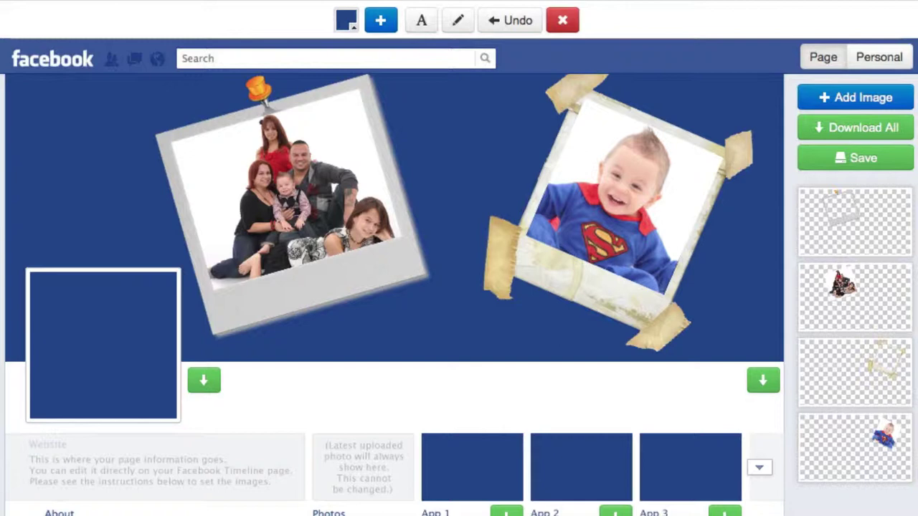
Add the polaroid frame with dark corner mounts and scale it down to fit inside the profile picture box.
drag(8, 244, 244, 276)
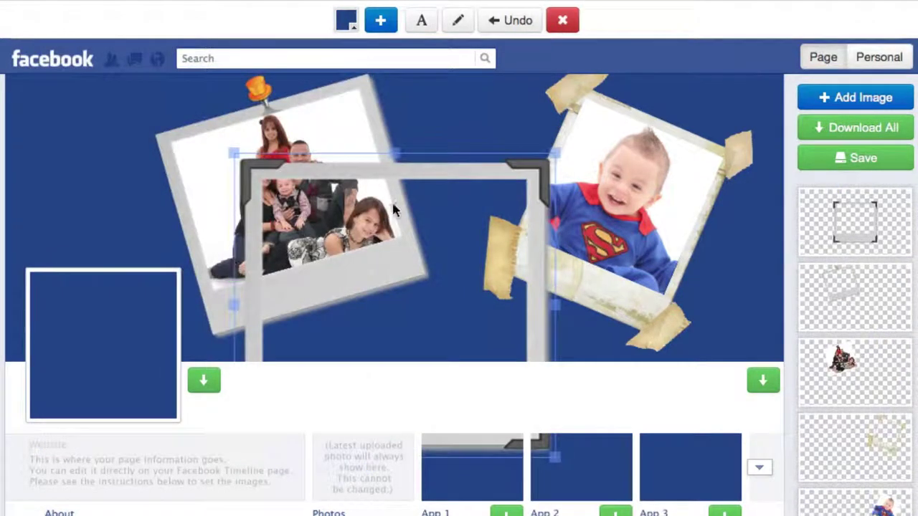
click(321, 175)
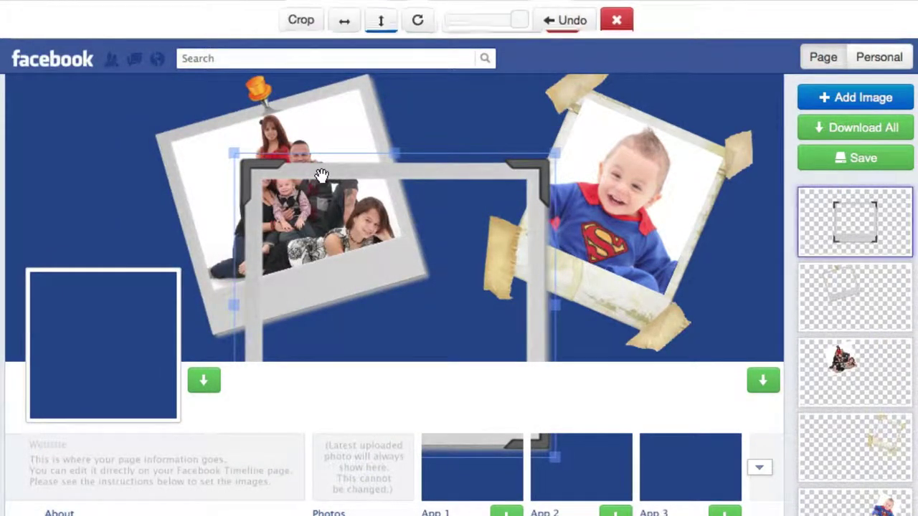
drag(320, 174, 113, 145)
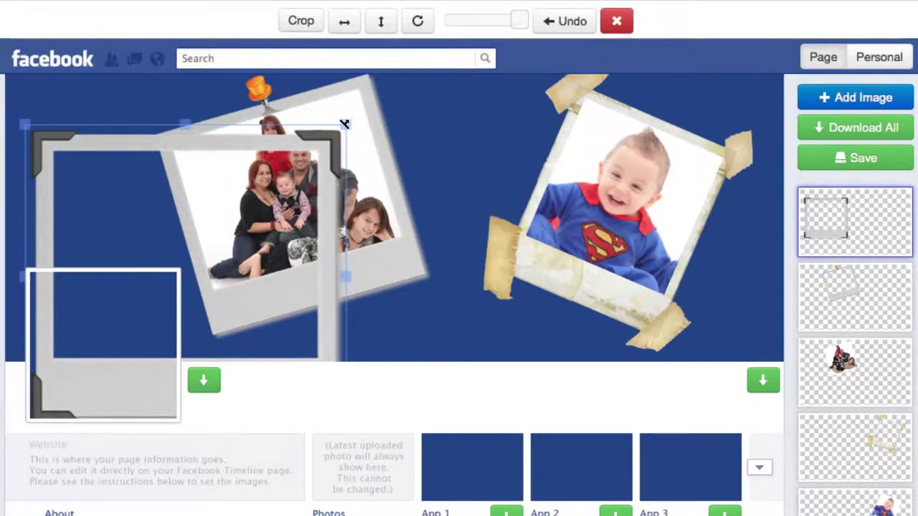
drag(344, 124, 165, 282)
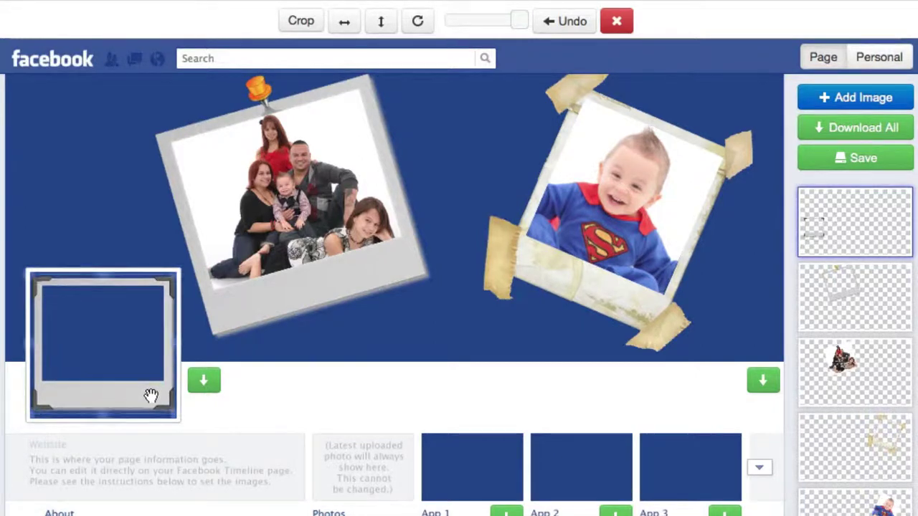
drag(104, 419, 103, 423)
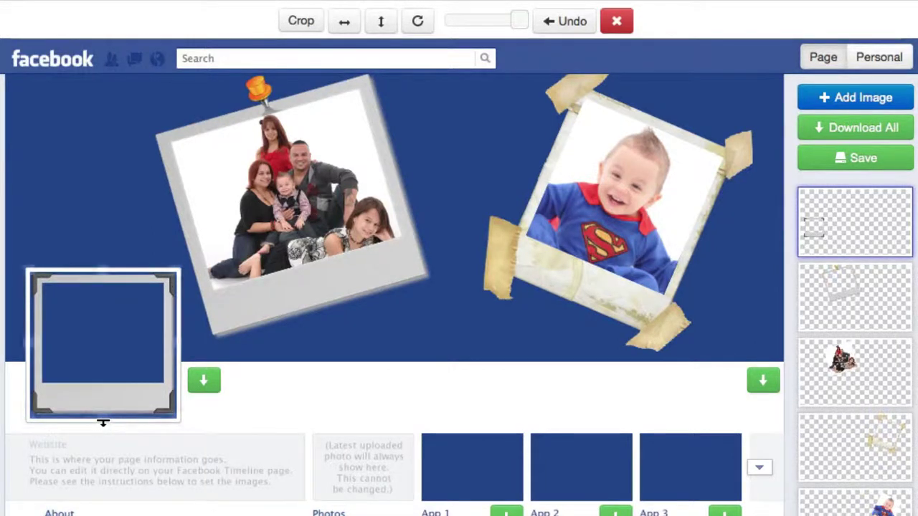
drag(77, 395, 74, 395)
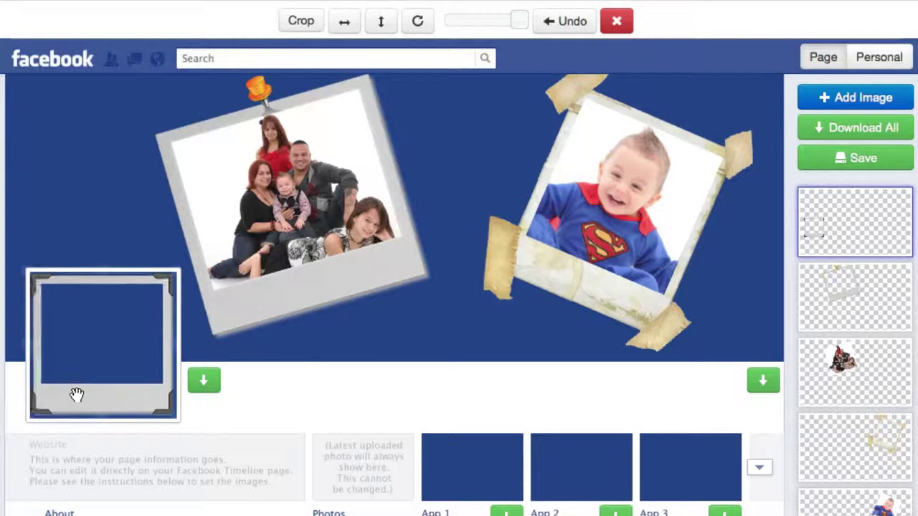
Move the family photo into the profile picture frame, then straighten and scale it down to fill the frame's window.
click(821, 391)
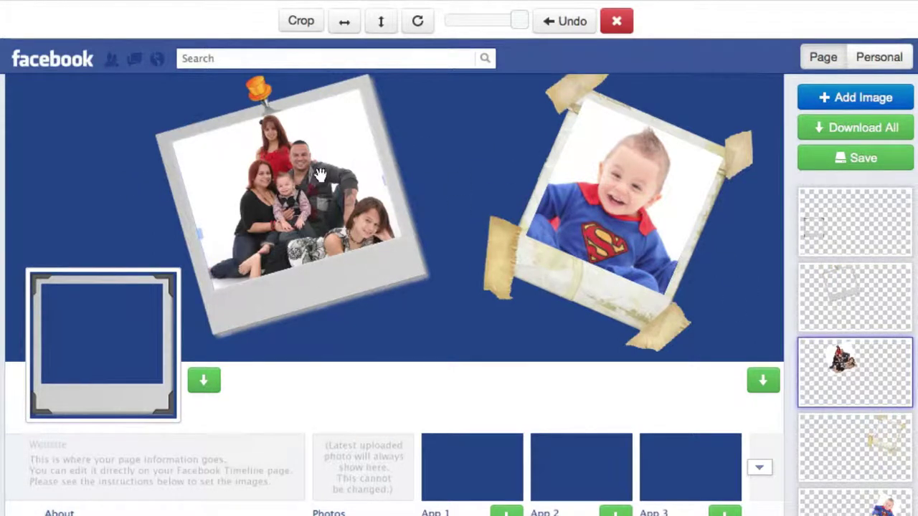
drag(320, 175, 161, 271)
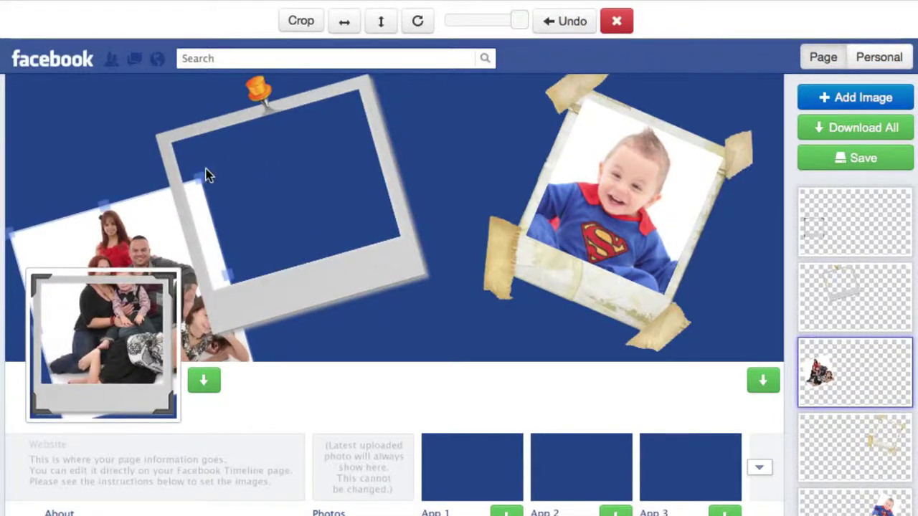
drag(198, 176, 144, 303)
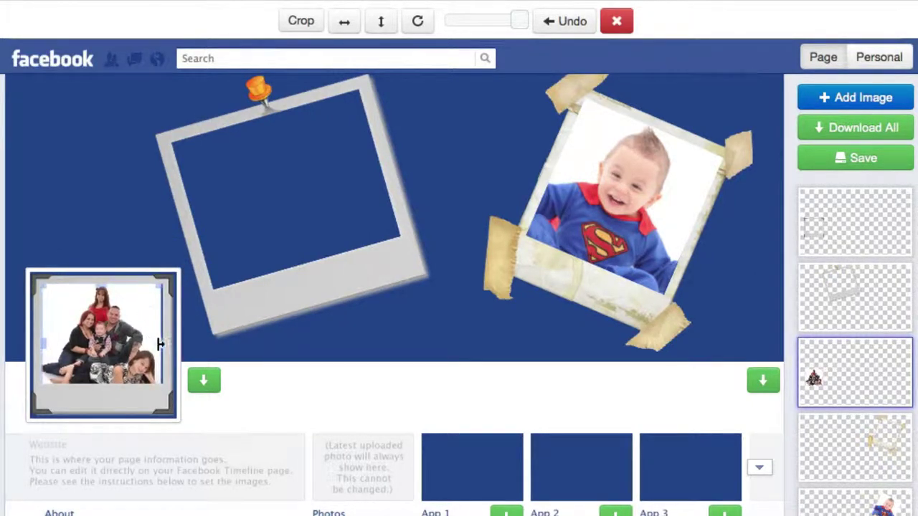
drag(161, 344, 134, 342)
click(297, 349)
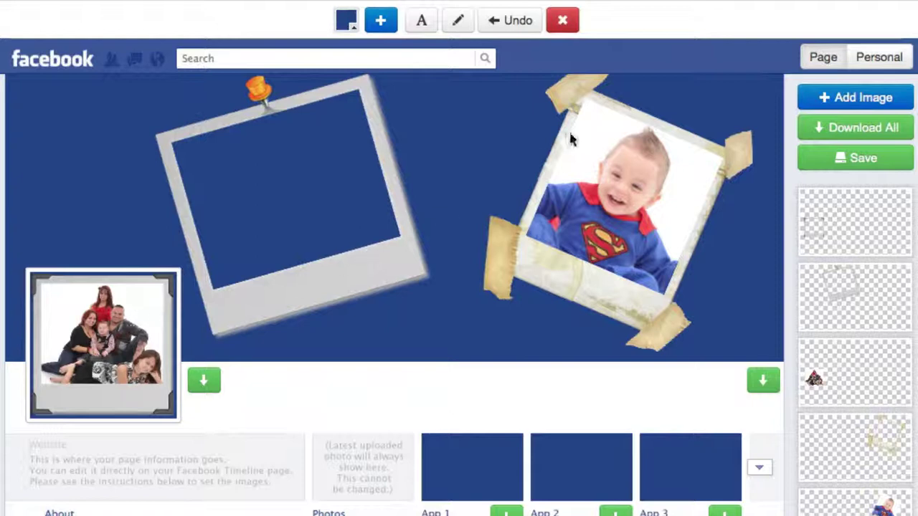
Move the baby photo behind the profile picture frame and shift the family photo out between the two cover frames.
click(634, 208)
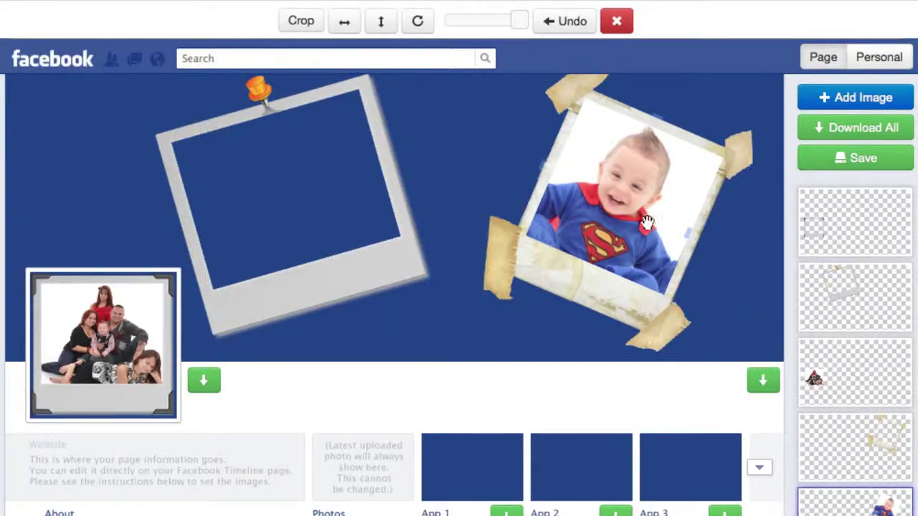
drag(634, 208, 99, 367)
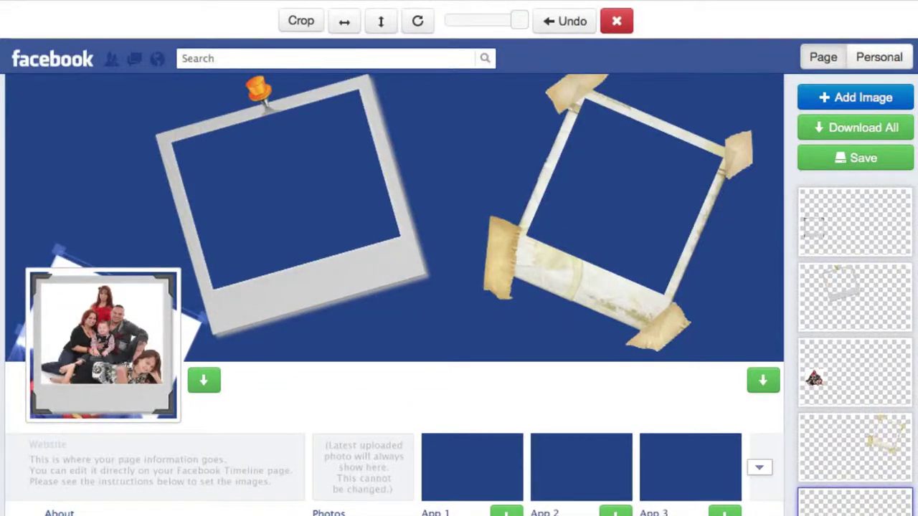
click(808, 362)
drag(90, 334, 449, 164)
click(120, 334)
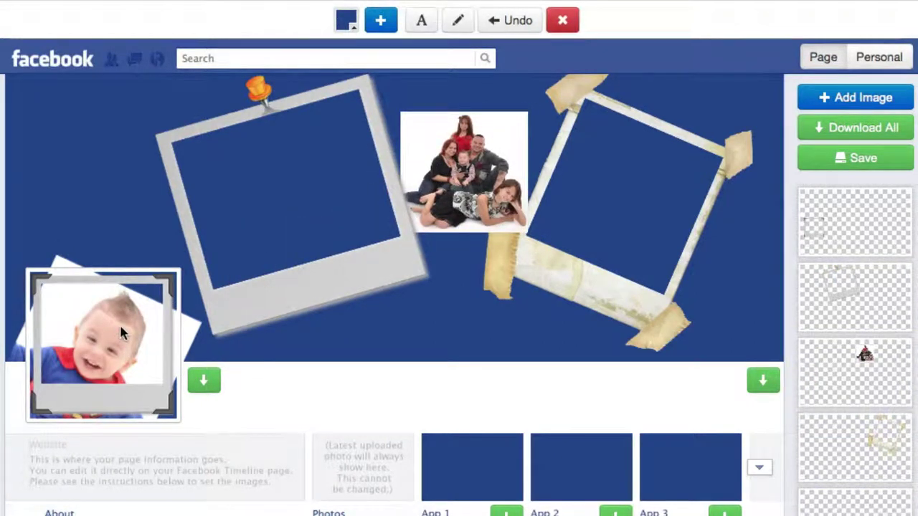
Straighten the baby photo, scale it down slightly and centre the baby in the profile picture frame's window.
click(889, 504)
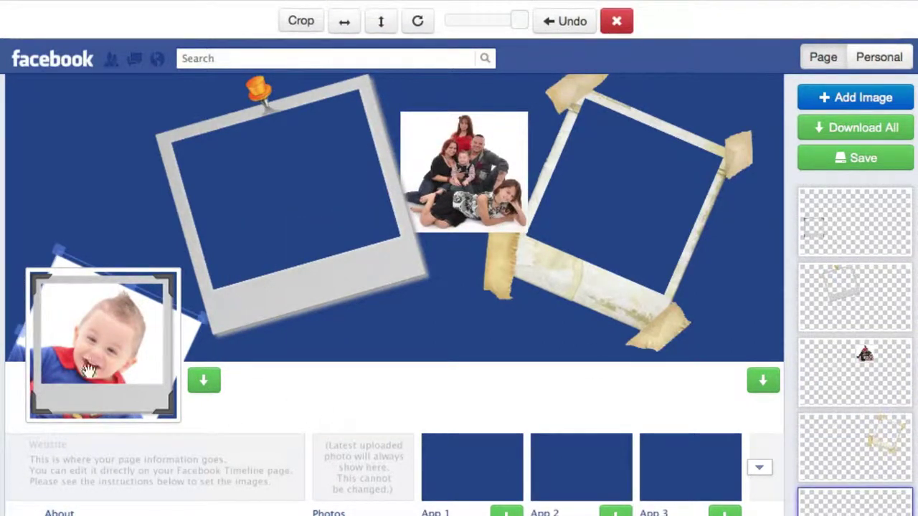
drag(74, 347, 78, 332)
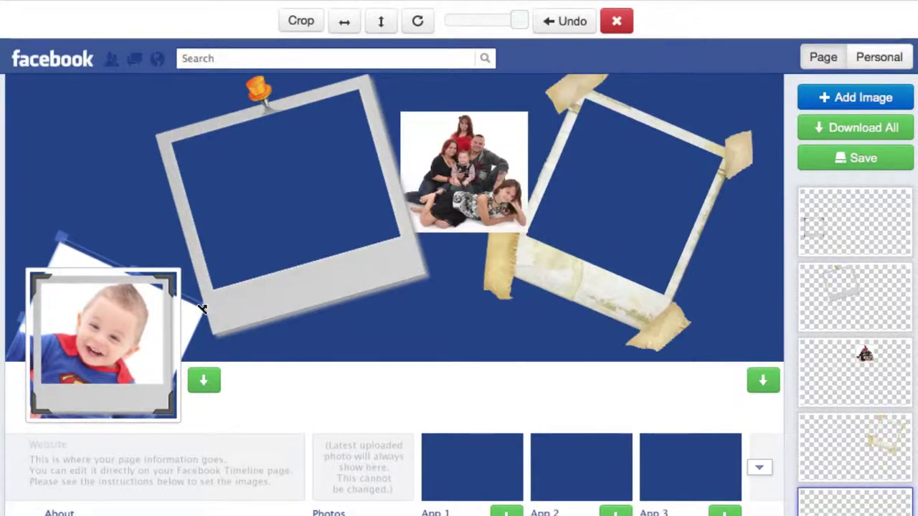
drag(203, 308, 167, 275)
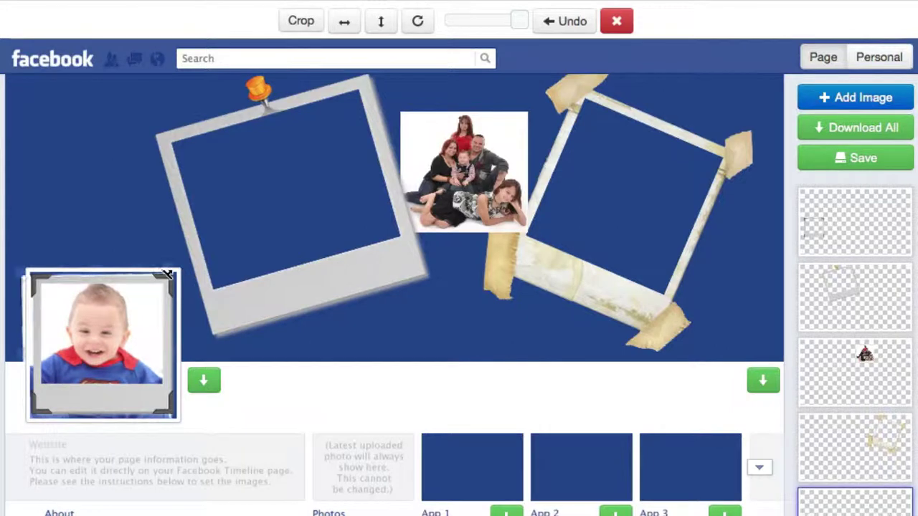
drag(123, 322, 127, 324)
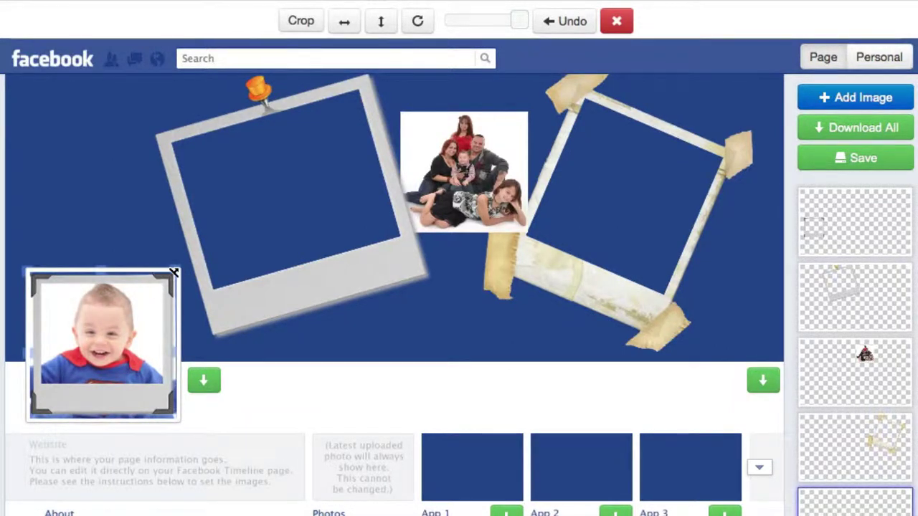
drag(174, 273, 168, 277)
drag(129, 327, 140, 325)
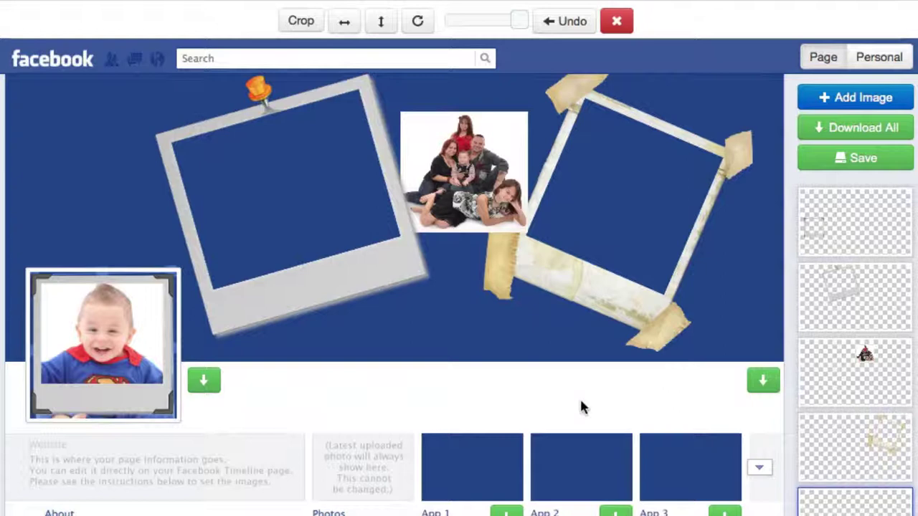
Delete all the remaining frame and photo layers, including the baby photo, to empty the canvas.
click(823, 224)
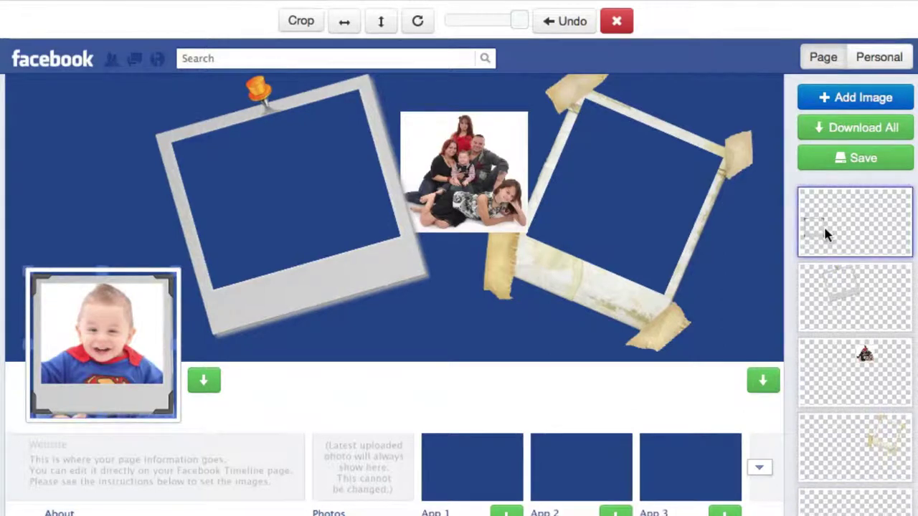
key(Delete)
click(823, 225)
key(Delete)
click(825, 238)
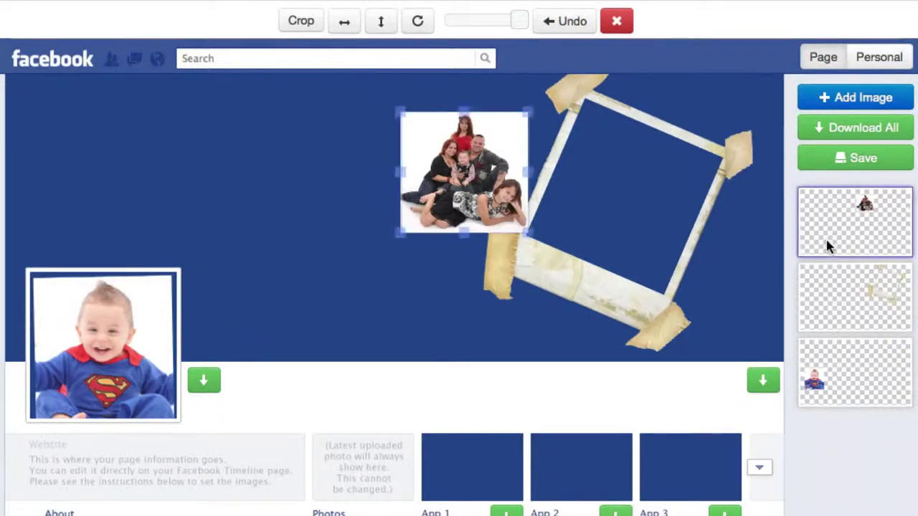
key(Delete)
click(825, 237)
key(Delete)
click(833, 246)
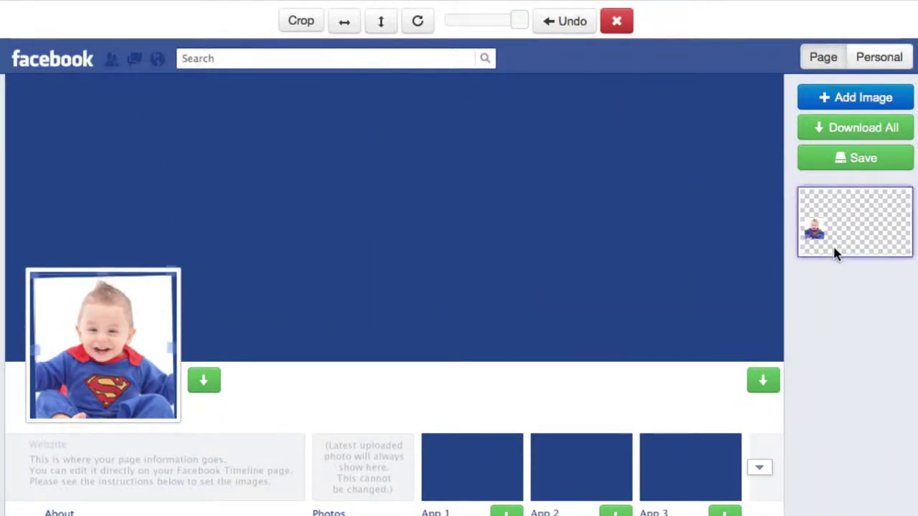
key(Delete)
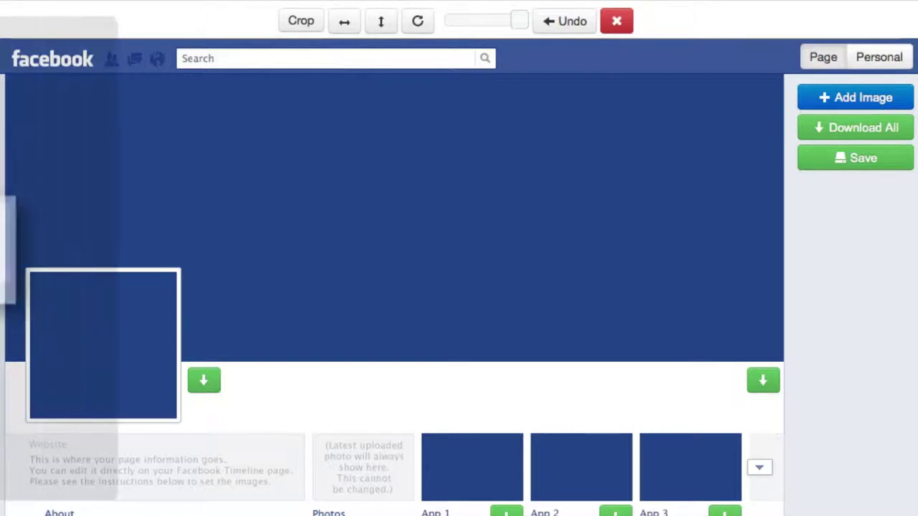
Add the wide polaroid cover frame with the profile picture cut-out and align it to fill the cover area.
drag(144, 287, 363, 193)
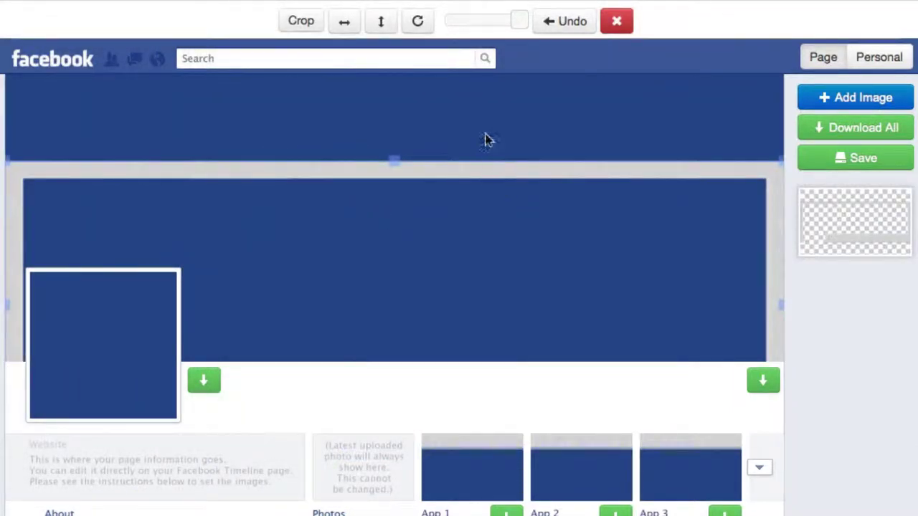
drag(480, 168, 480, 86)
drag(480, 81, 545, 78)
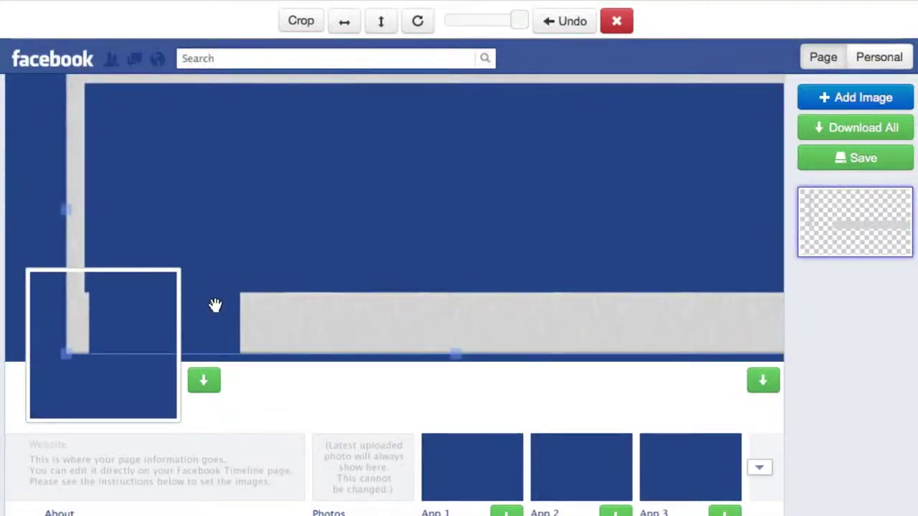
drag(502, 77, 440, 86)
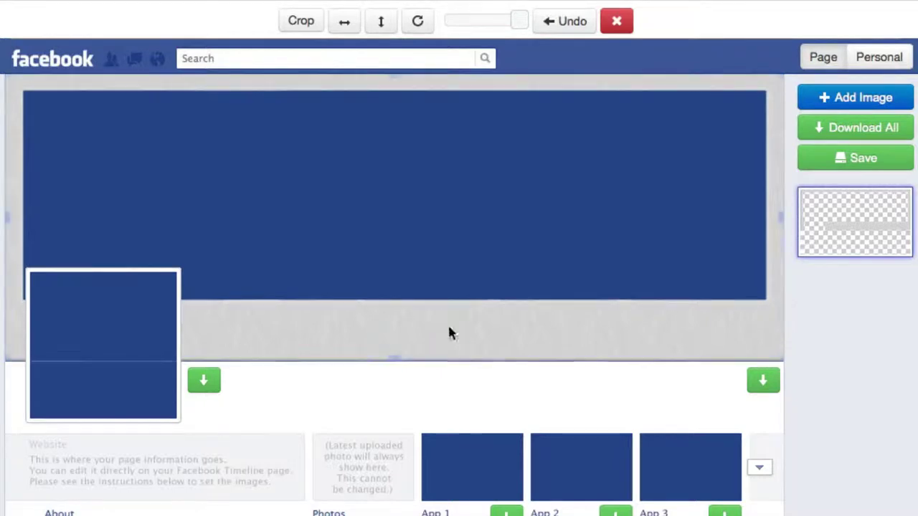
drag(449, 330, 449, 332)
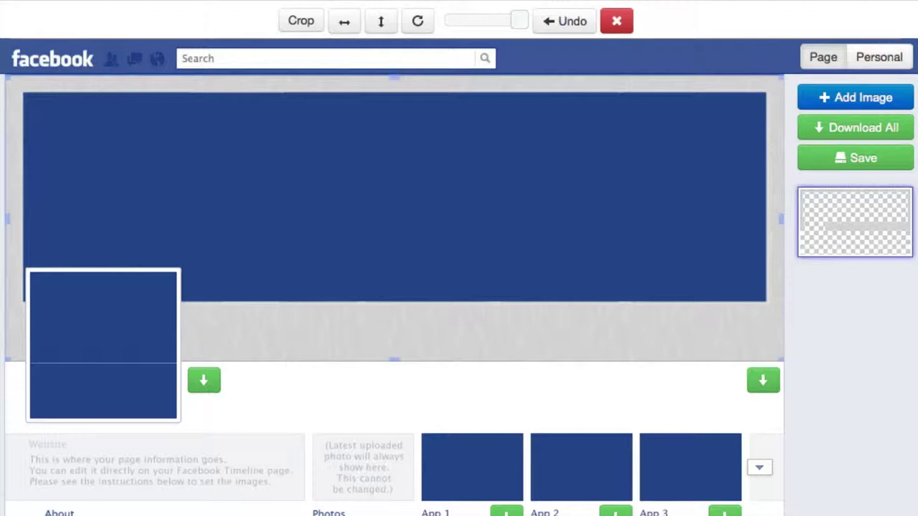
drag(371, 215, 385, 219)
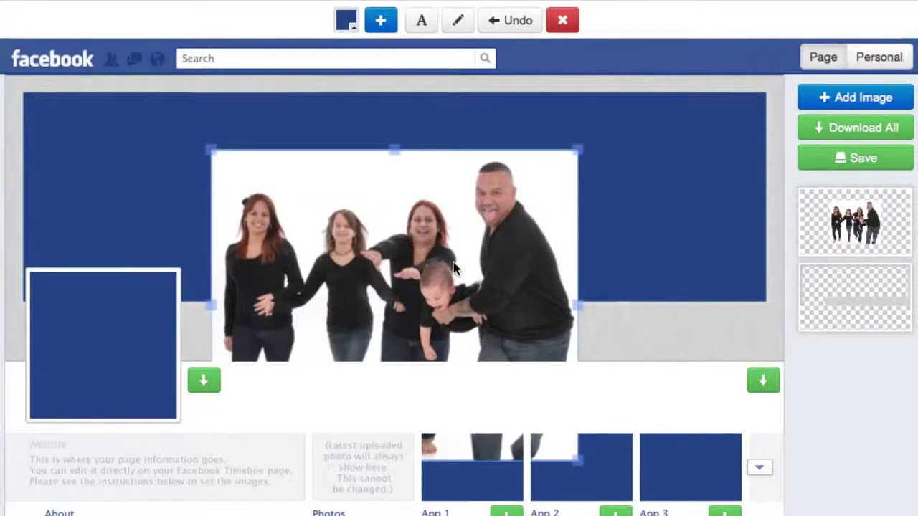
drag(505, 212, 565, 165)
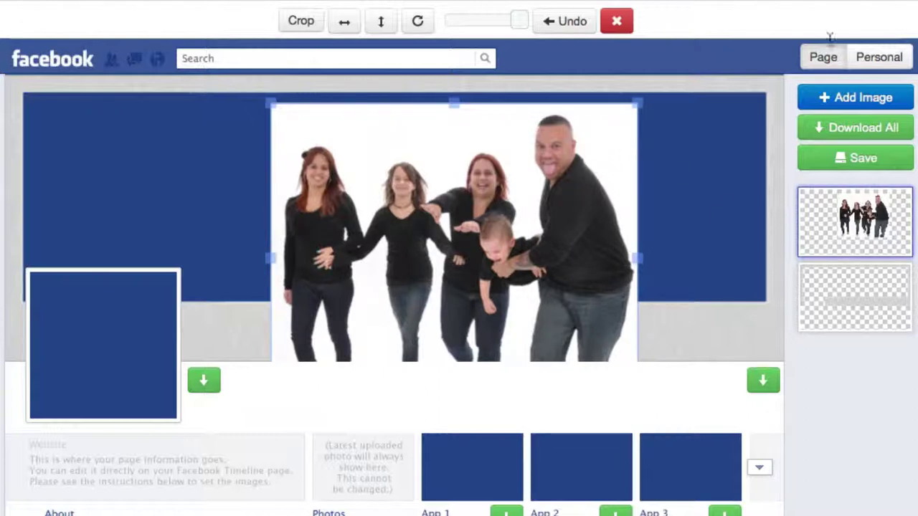
click(615, 22)
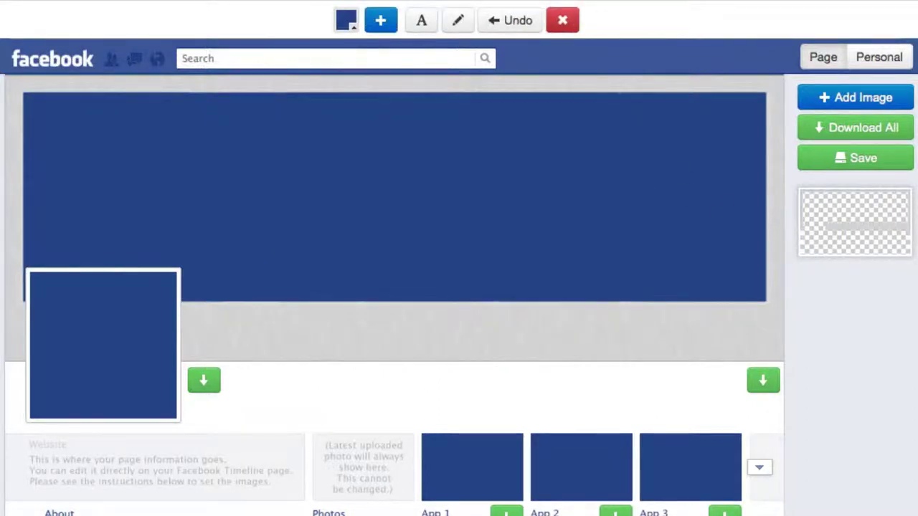
Add the wide family photo with the black background, move it up over the cover area and put its layer behind the polaroid frame.
drag(24, 180, 437, 193)
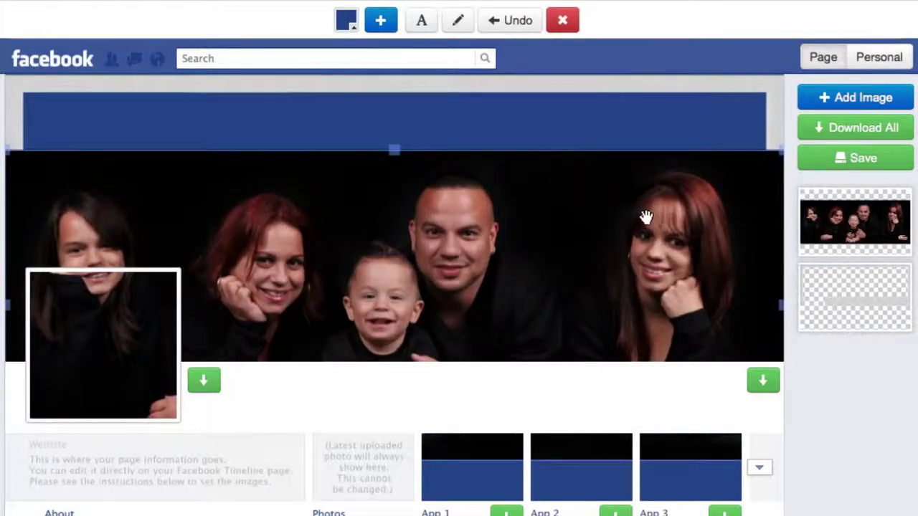
drag(646, 217, 647, 144)
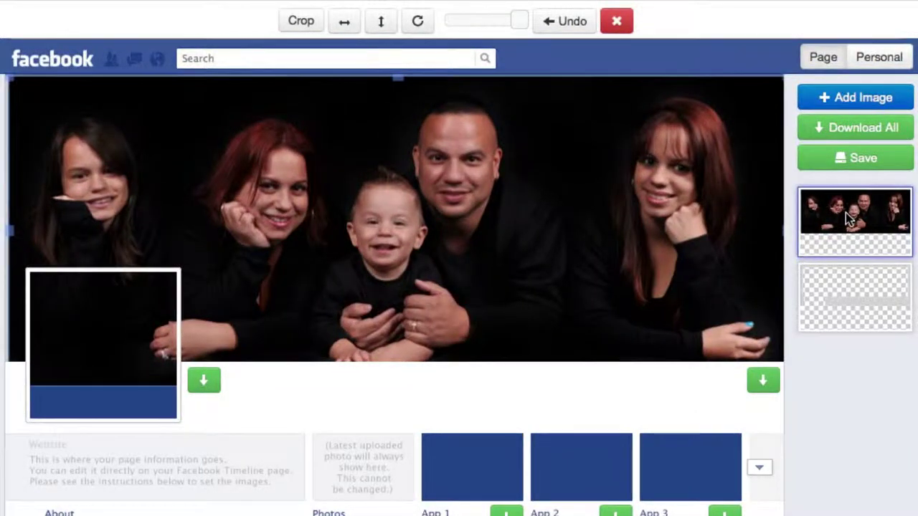
click(846, 280)
drag(846, 275, 849, 196)
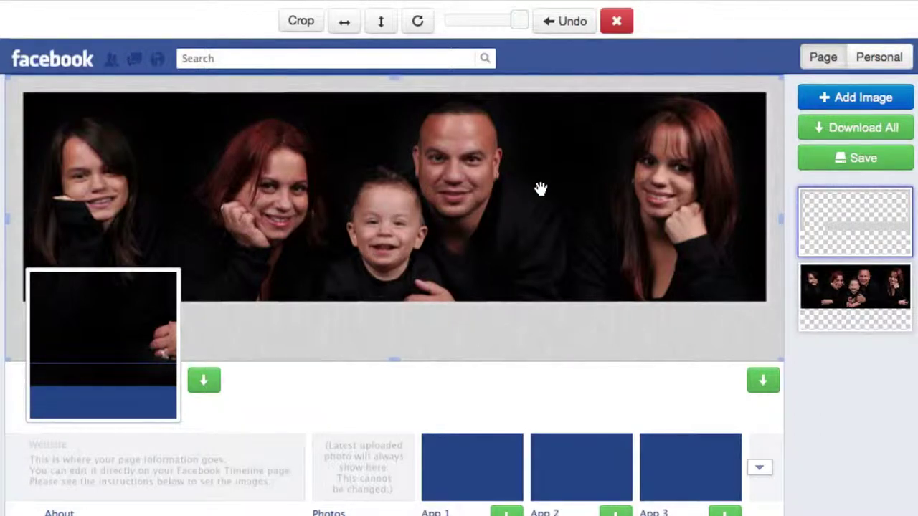
click(549, 403)
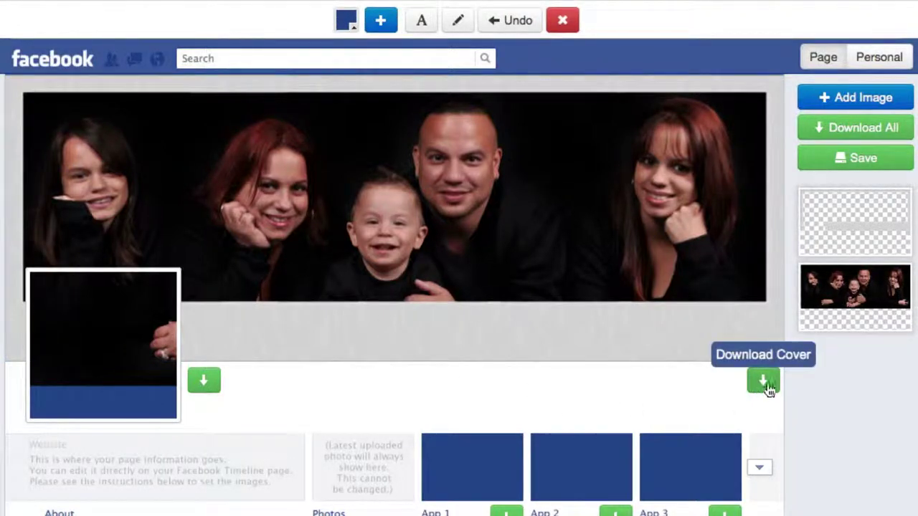